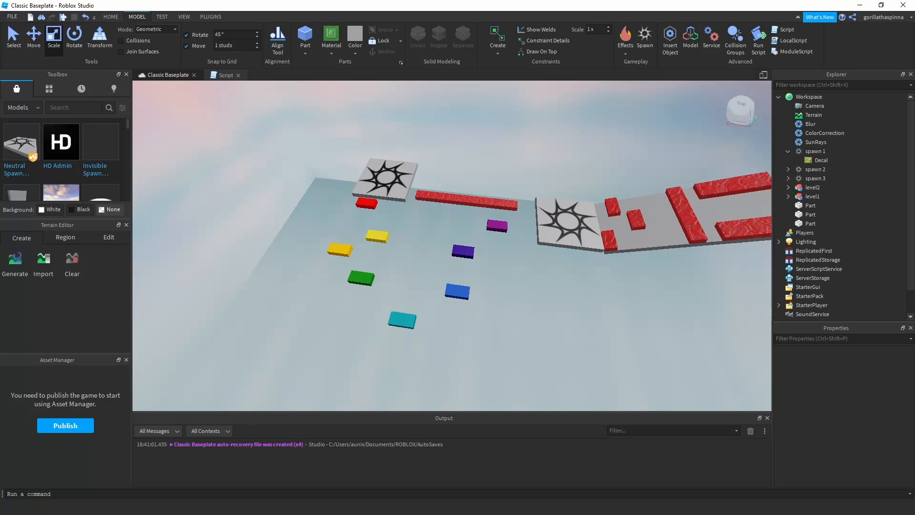
Review the sticky note's list of obby ideas and compare it with the course built in the baseplate.
double_click(19, 71)
key("ctrl+a")
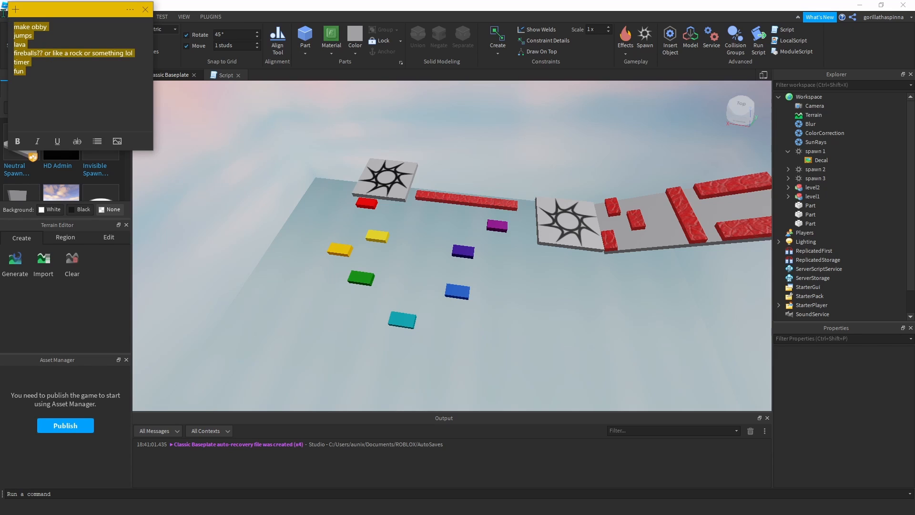
key("Right")
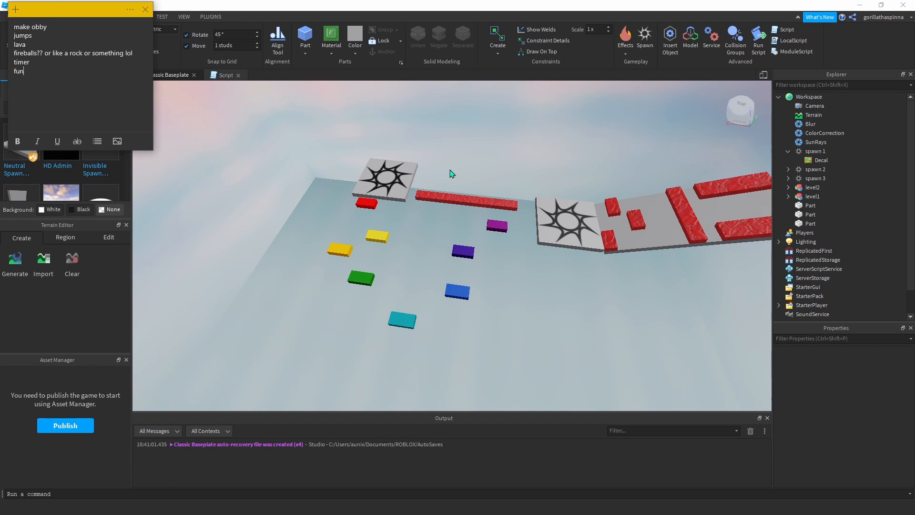
left_click(323, 132)
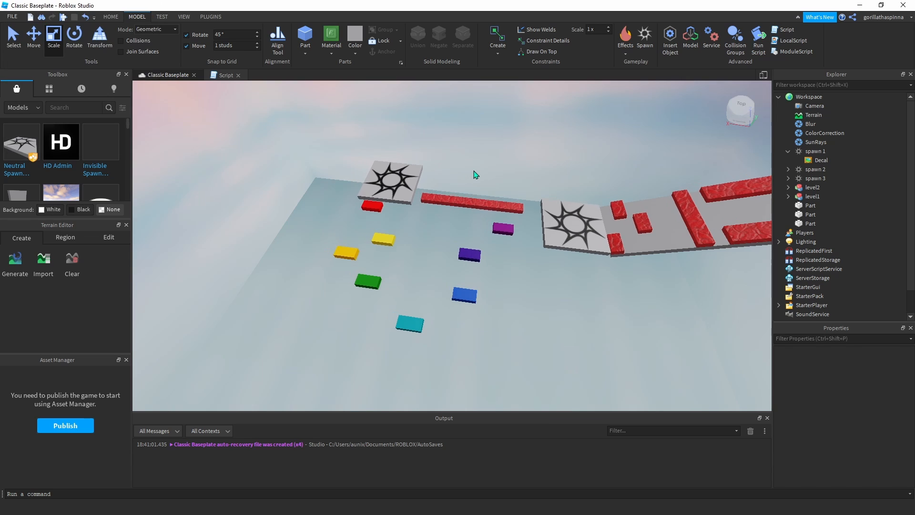
scroll(476, 174, "down", 3)
key("d")
scroll(425, 172, "down", 3)
middle_click_drag(479, 180, 568, 188)
scroll(529, 181, "up", 3)
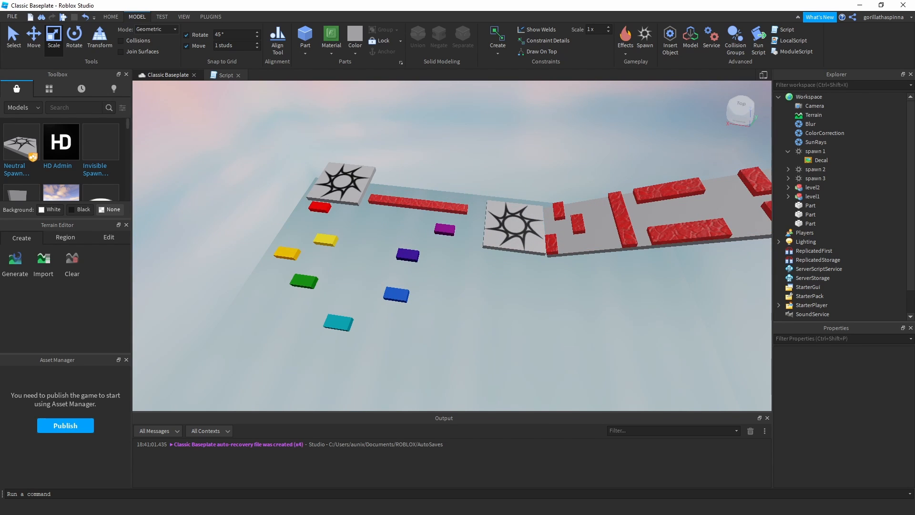
key("alt+Tab")
left_click_drag(65, 23, 21, 22)
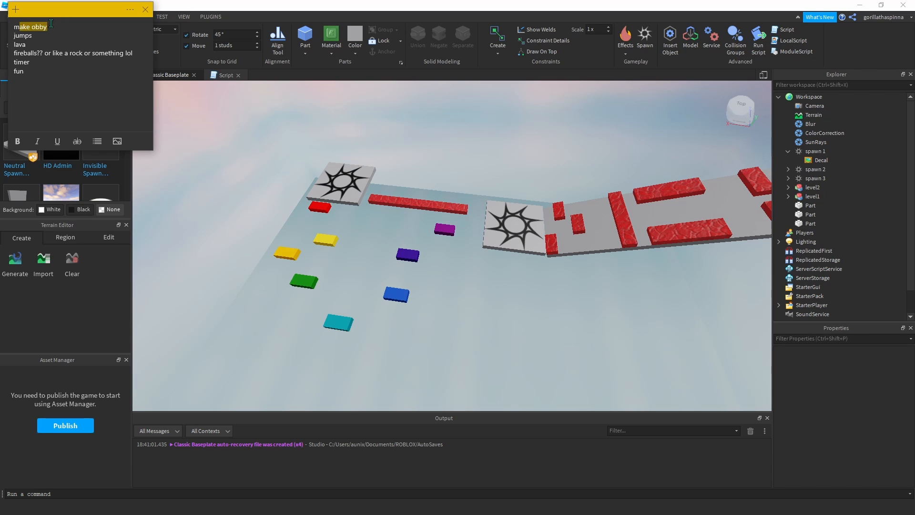
left_click(51, 24)
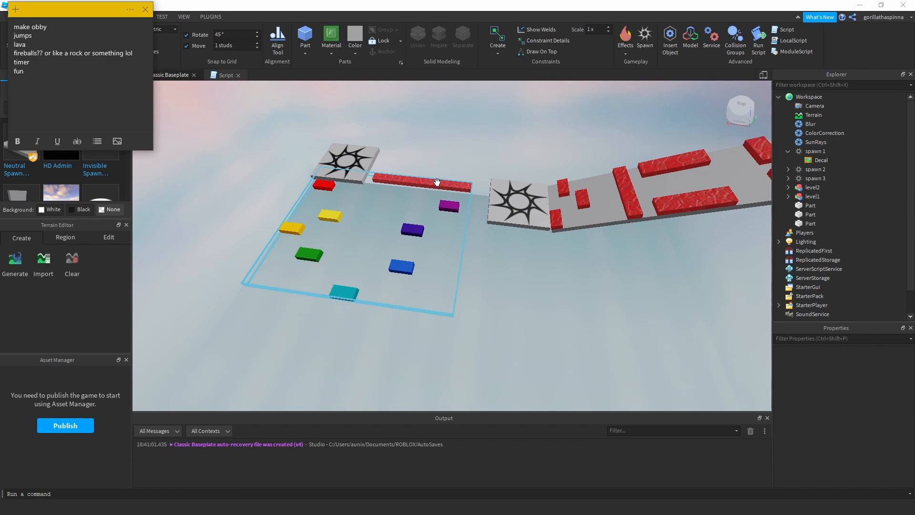
Select the level1 model to inspect its extent around the coloured jump platforms, and clear the selection.
left_click(438, 183)
scroll(483, 160, "up", 3)
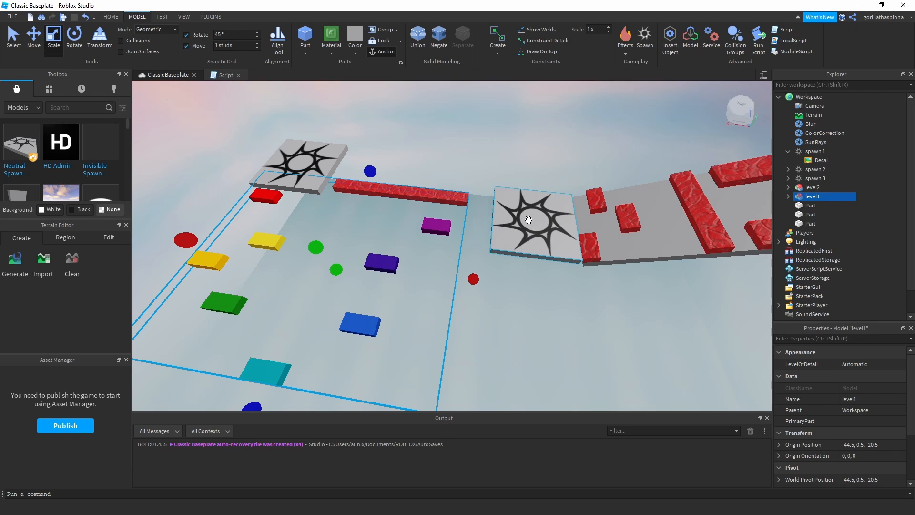
scroll(528, 219, "down", 3)
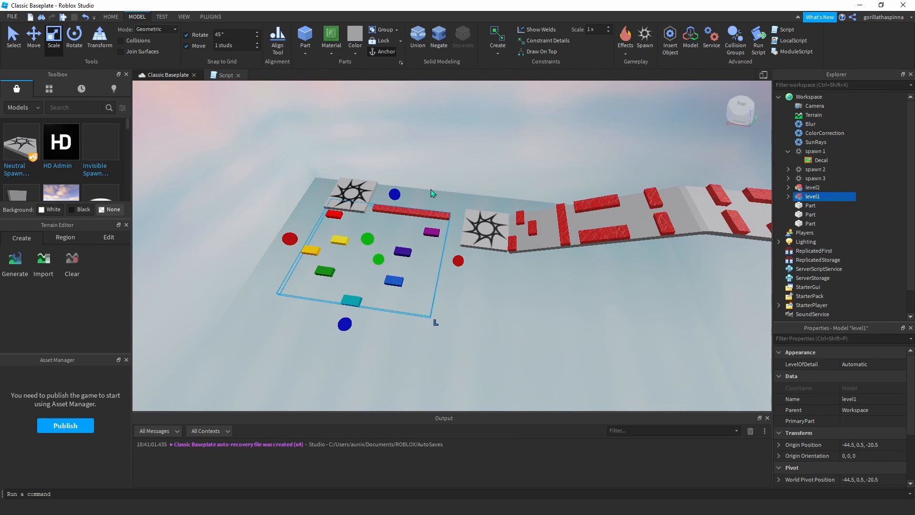
left_click(503, 170)
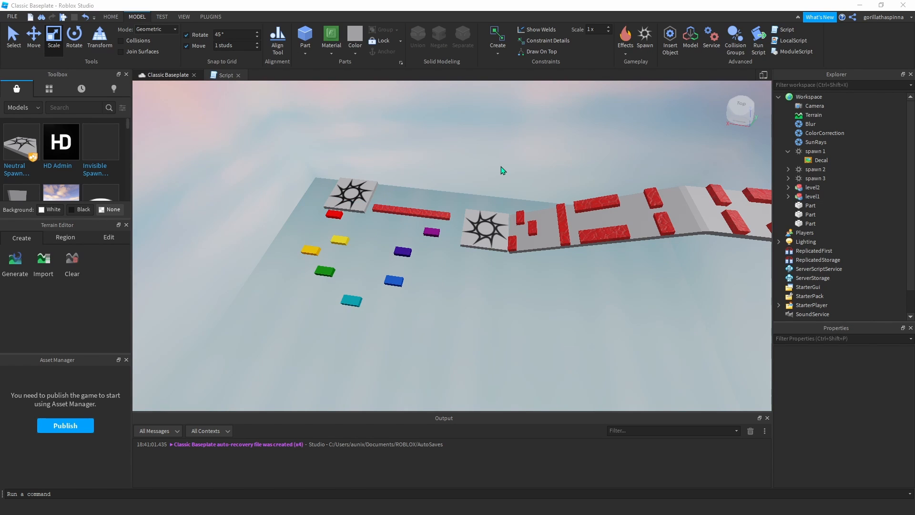
key("alt+Tab")
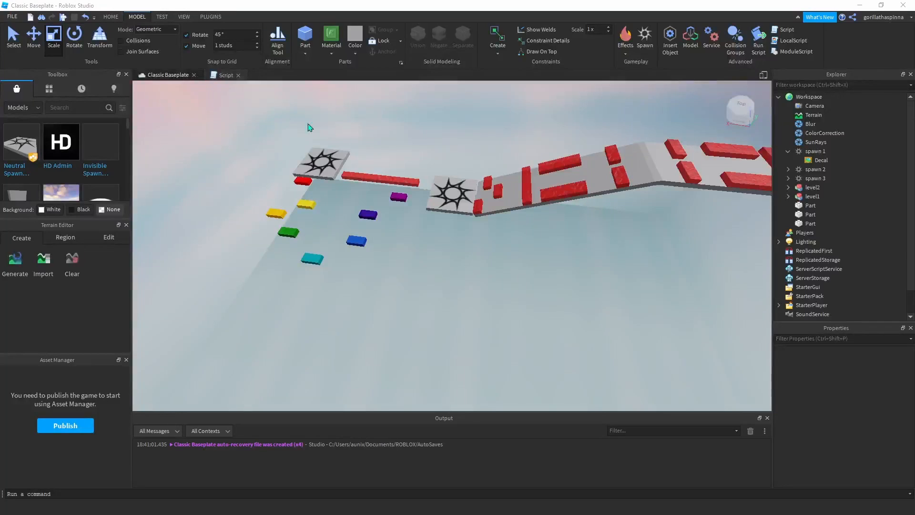
Examine the first level's coloured jump platforms and the red lava strip between the first two spawn pads.
scroll(339, 182, "up", 5)
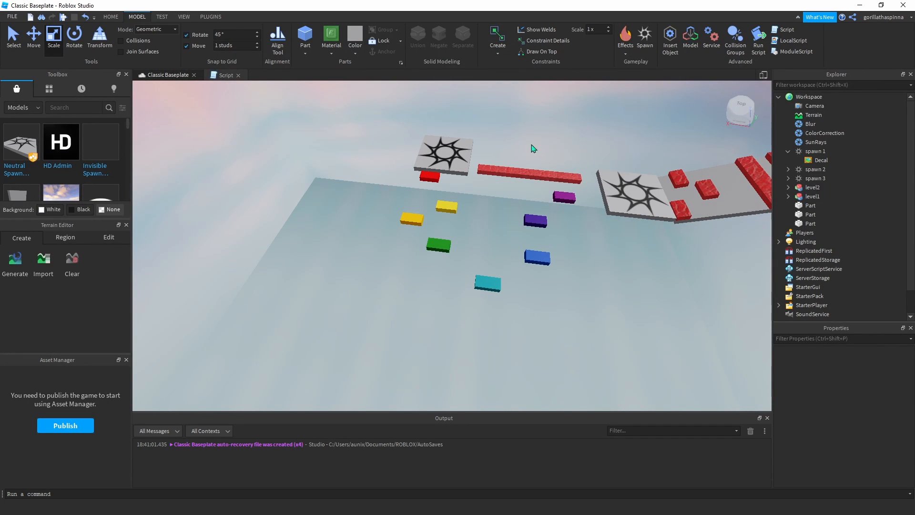
scroll(465, 156, "up", 3)
middle_click_drag(361, 354, 347, 331)
middle_click_drag(548, 255, 543, 275)
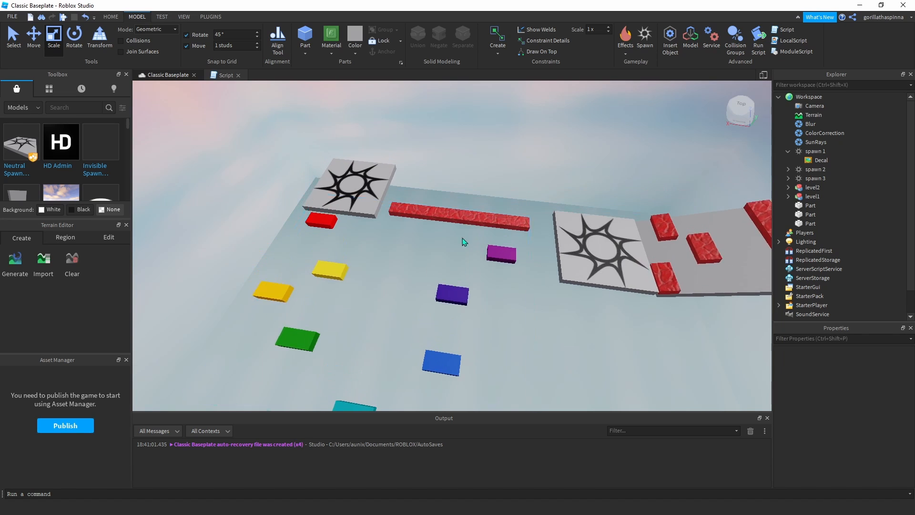
scroll(462, 239, "up", 2)
left_click(433, 213)
scroll(431, 217, "up", 5)
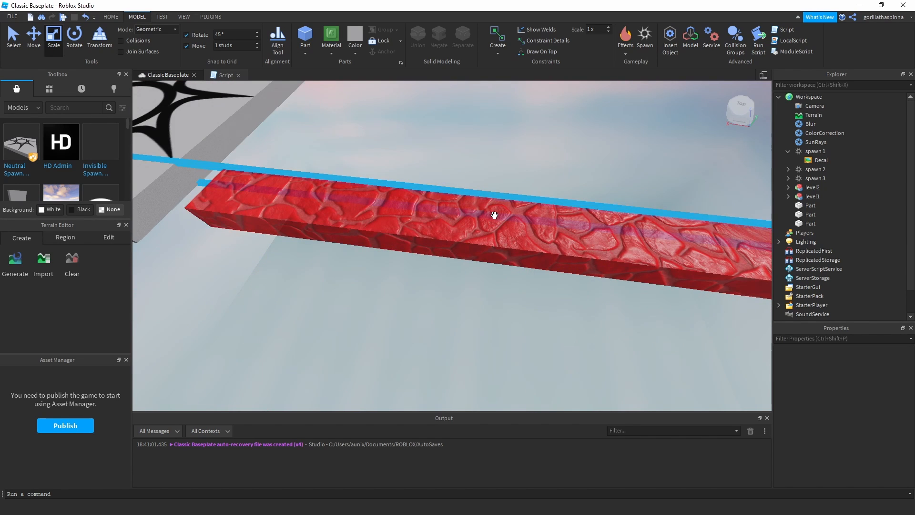
scroll(494, 215, "down", 5)
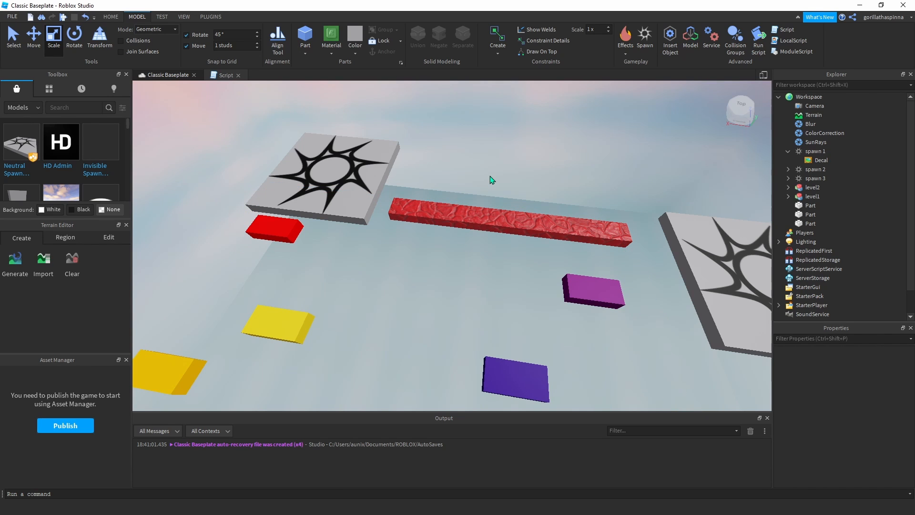
scroll(490, 170, "down", 3)
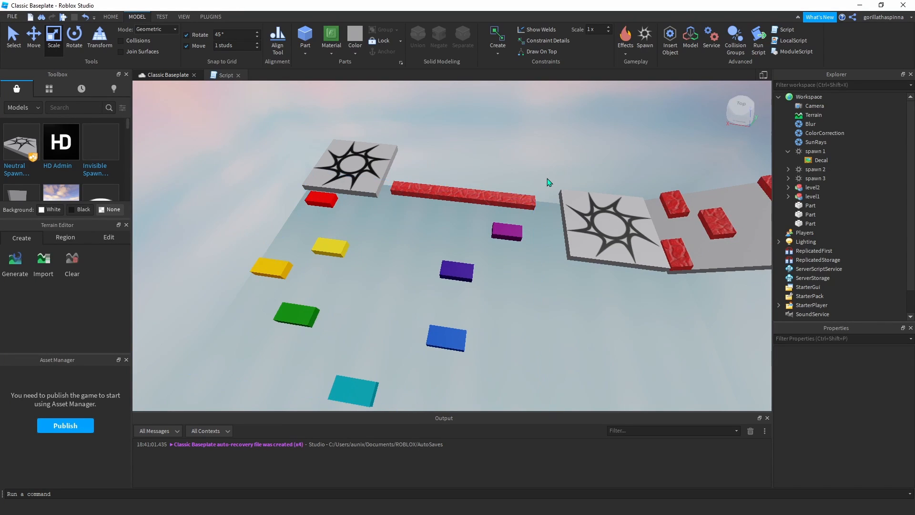
Examine the red lava obstacles on the second level's ramp beyond the second spawn pad.
scroll(525, 191, "up", 5)
scroll(452, 198, "up", 3)
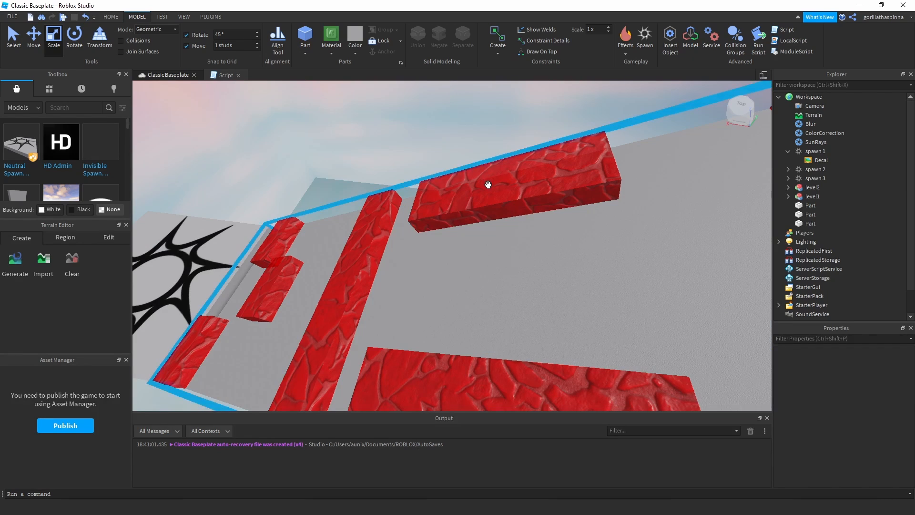
scroll(523, 179, "down", 5)
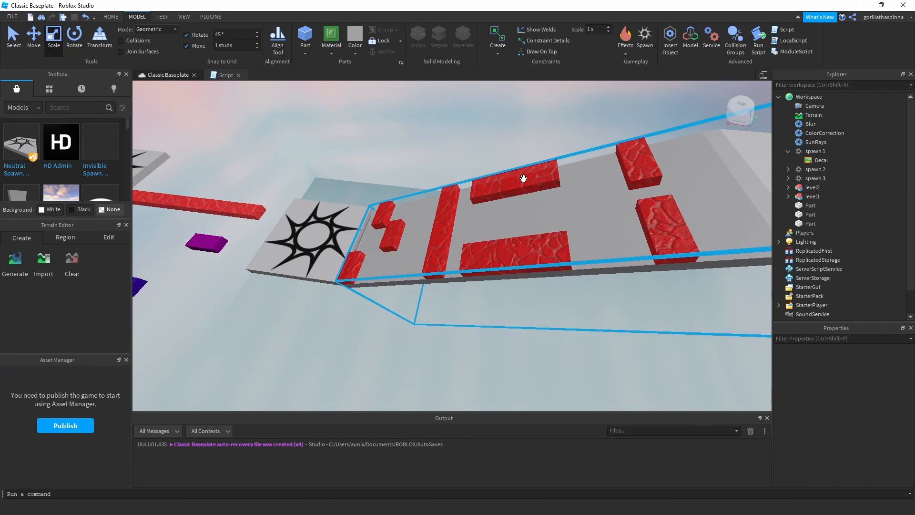
scroll(492, 298, "up", 5)
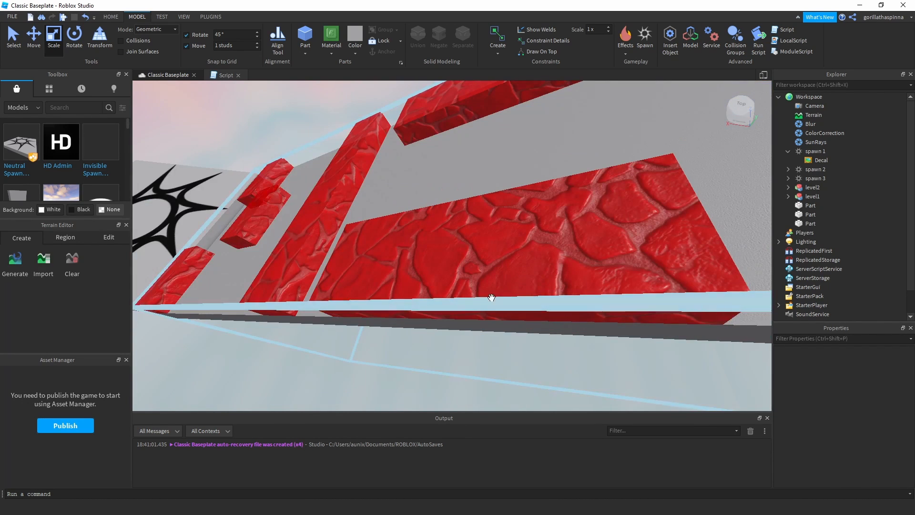
scroll(487, 231, "down", 6)
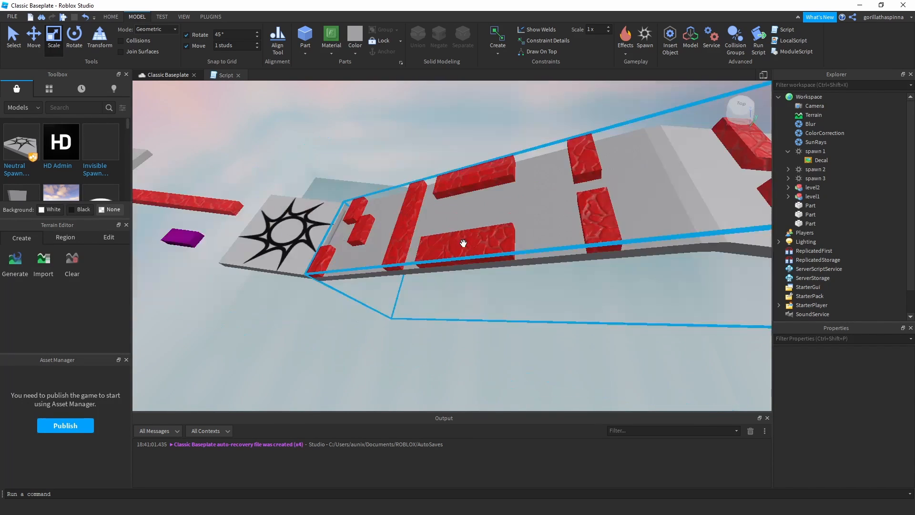
scroll(470, 211, "up", 4)
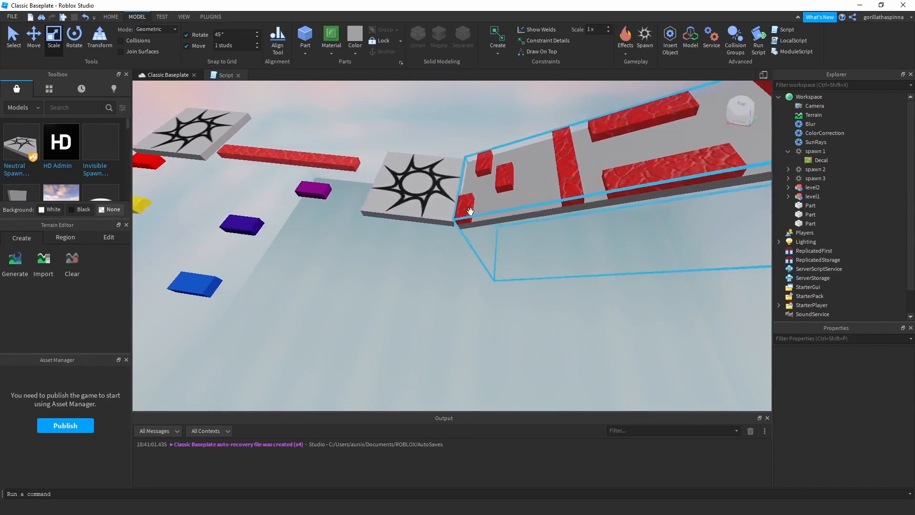
middle_click_drag(470, 211, 424, 149)
scroll(436, 254, "down", 3)
left_click(217, 17)
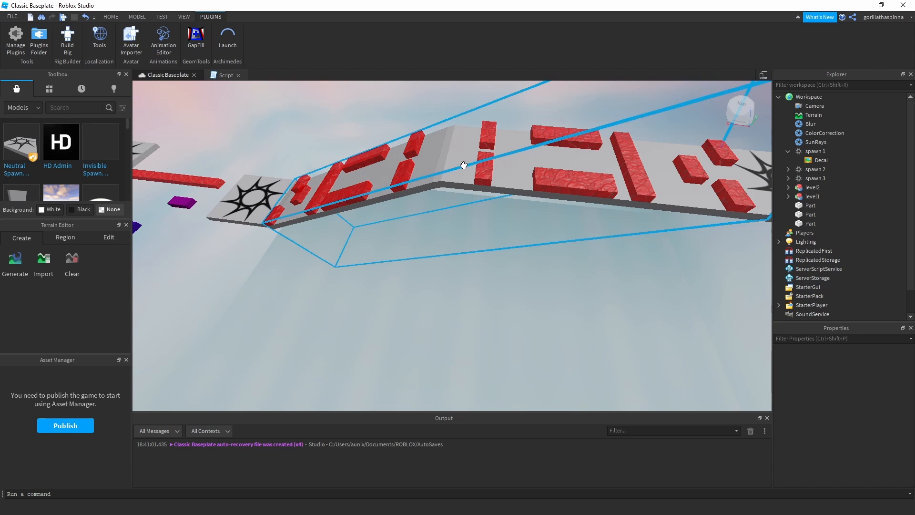
left_click(108, 17)
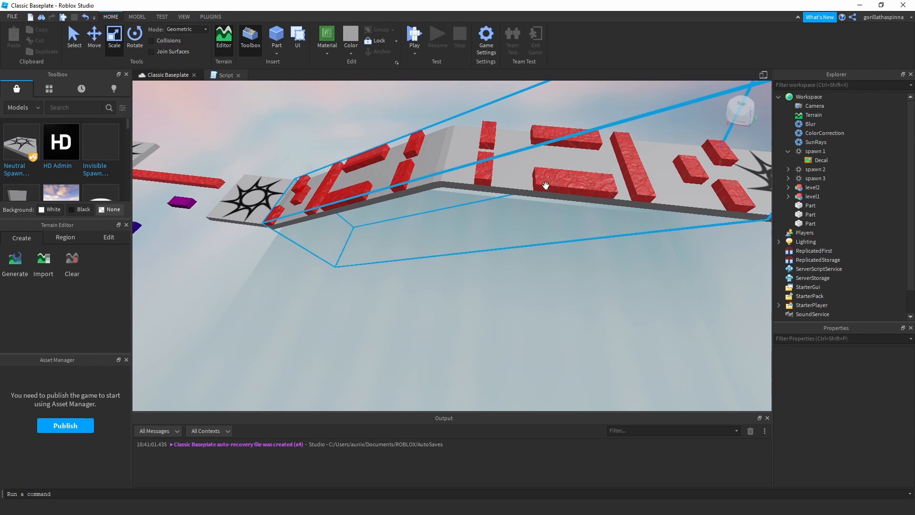
Follow the second level over its crest and inspect the remaining lava blocks up to the third spawn pad.
scroll(550, 185, "up", 3)
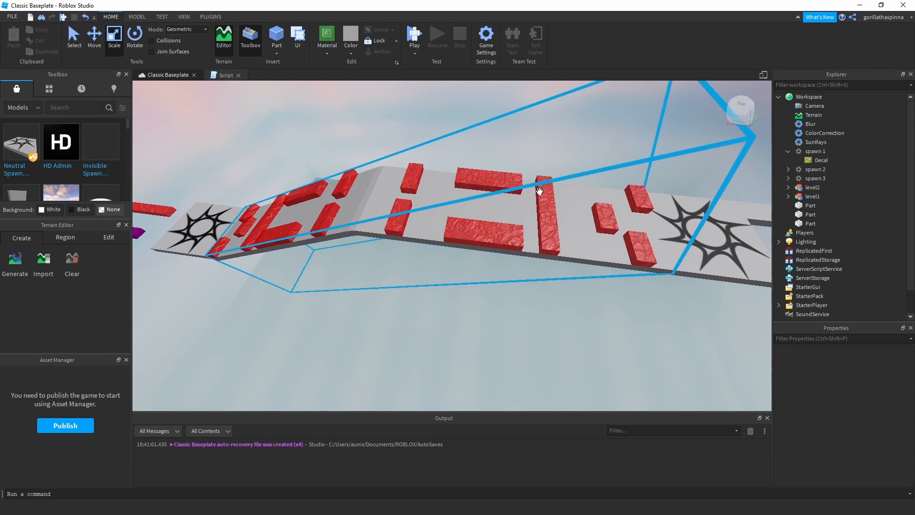
middle_click_drag(226, 235, 346, 218)
scroll(345, 218, "up", 2)
middle_click_drag(715, 164, 539, 212)
scroll(421, 200, "down", 3)
middle_click_drag(359, 234, 491, 199)
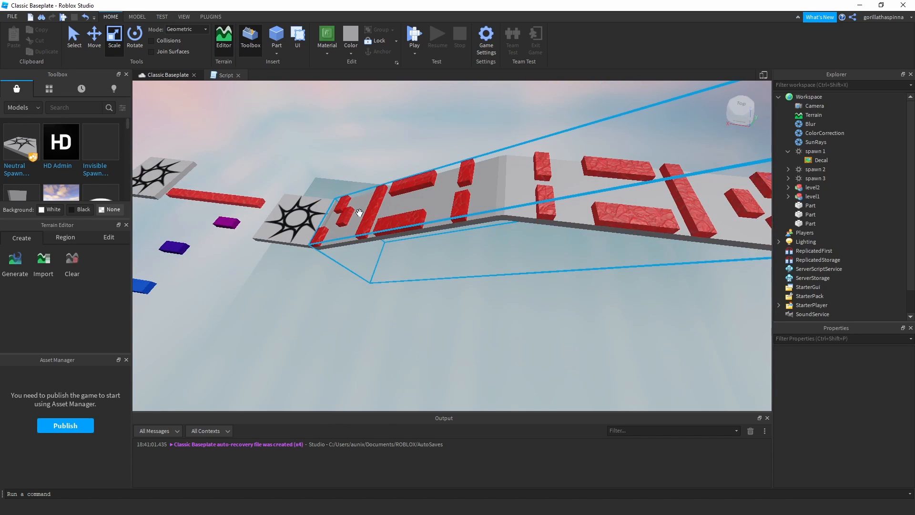
middle_click_drag(716, 204, 479, 200)
middle_click_drag(578, 214, 447, 190)
scroll(469, 196, "down", 3)
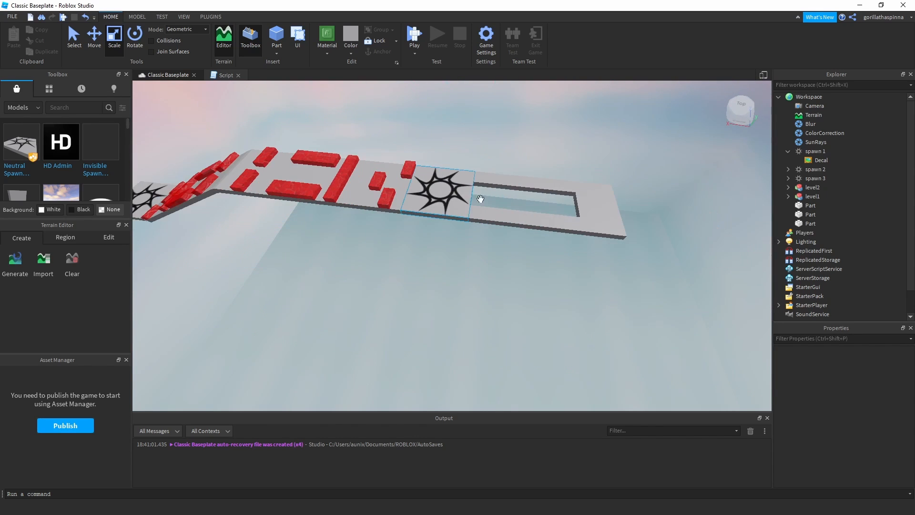
Inspect the two long side parts framing the gap beyond the third spawn pad, and clear the selection.
scroll(482, 204, "up", 2)
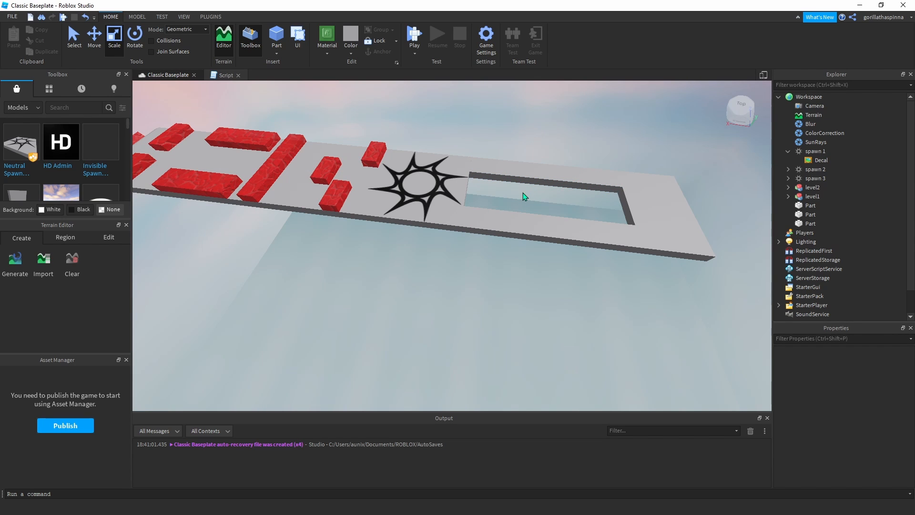
left_click(515, 218)
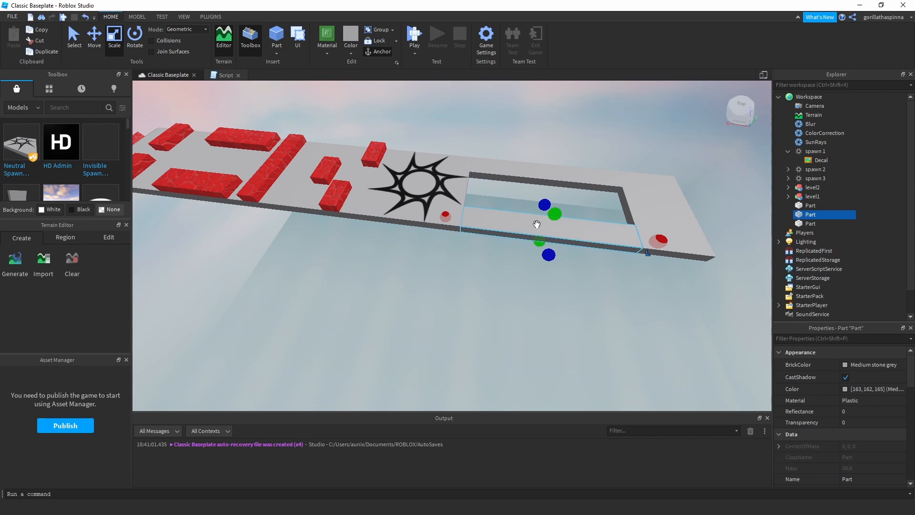
left_click(556, 175)
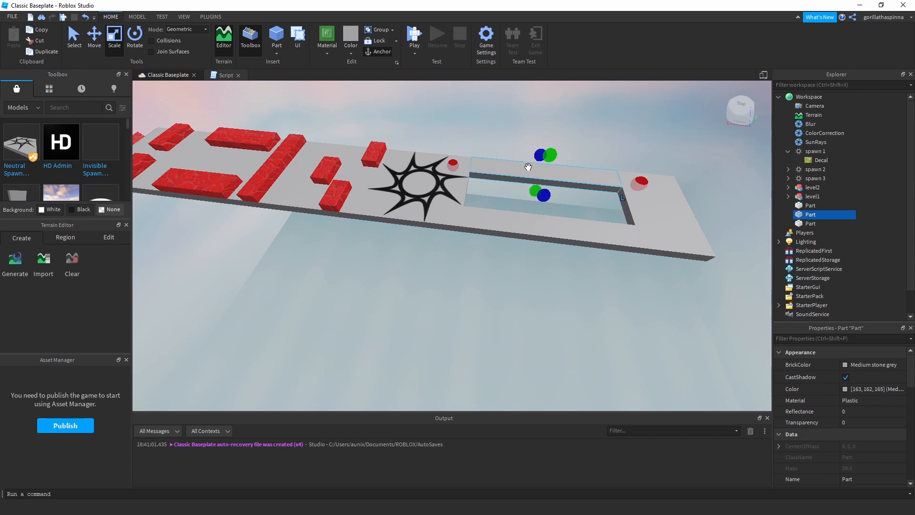
left_click(590, 127)
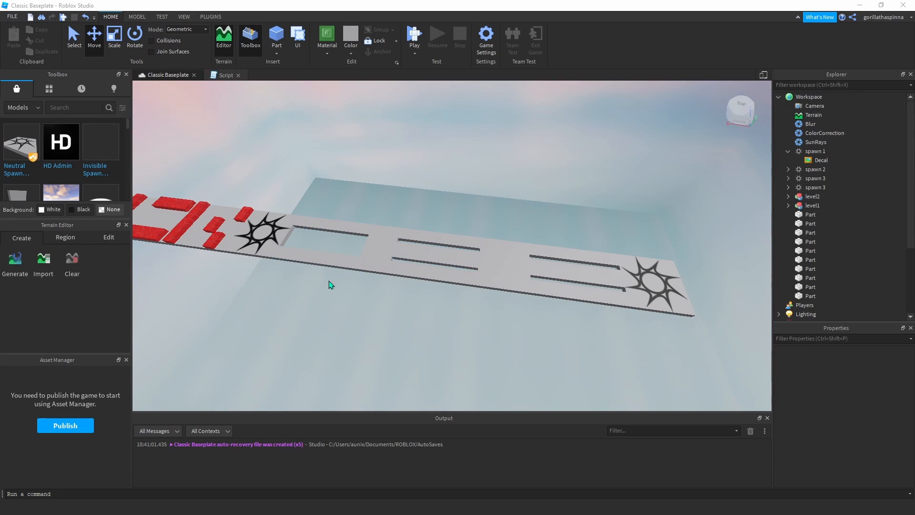
Examine the extended third level's walkways and gaps from its starting spawn pad to the final spawn pad.
scroll(328, 265, "down", 2)
middle_click_drag(347, 277, 381, 256)
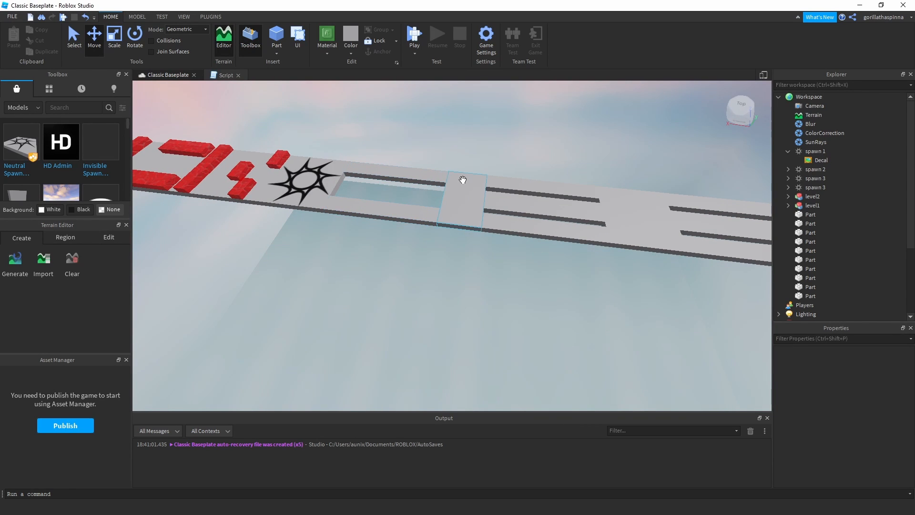
middle_click_drag(459, 180, 410, 178)
middle_click_drag(485, 196, 525, 207)
left_click_drag(525, 207, 392, 202)
middle_click_drag(553, 264, 497, 269)
middle_click_drag(446, 230, 446, 174)
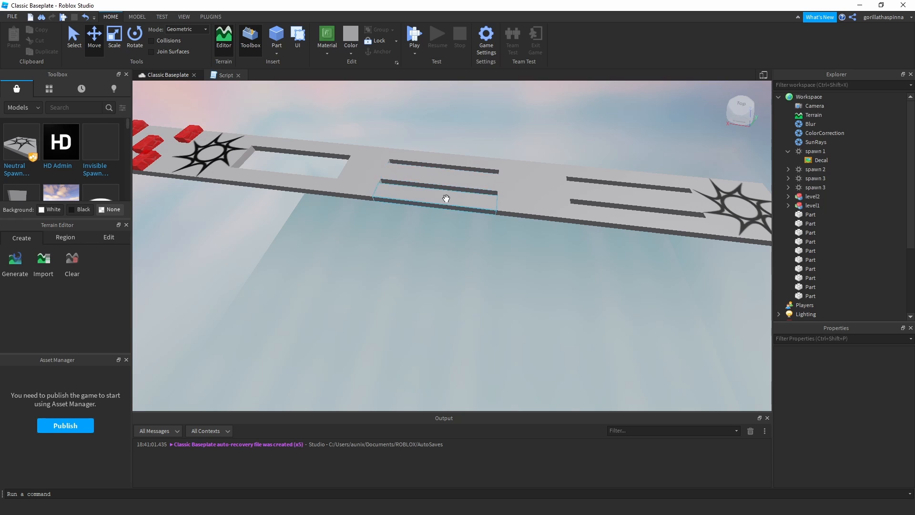
middle_click_drag(546, 202, 491, 210)
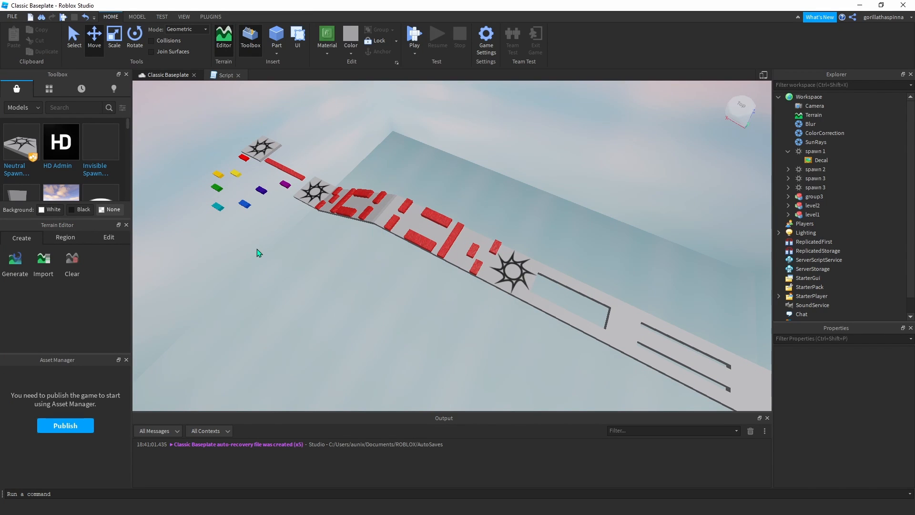
Look over the whole obby course and its model groups, and select the level2 model.
middle_click_drag(345, 236, 353, 228)
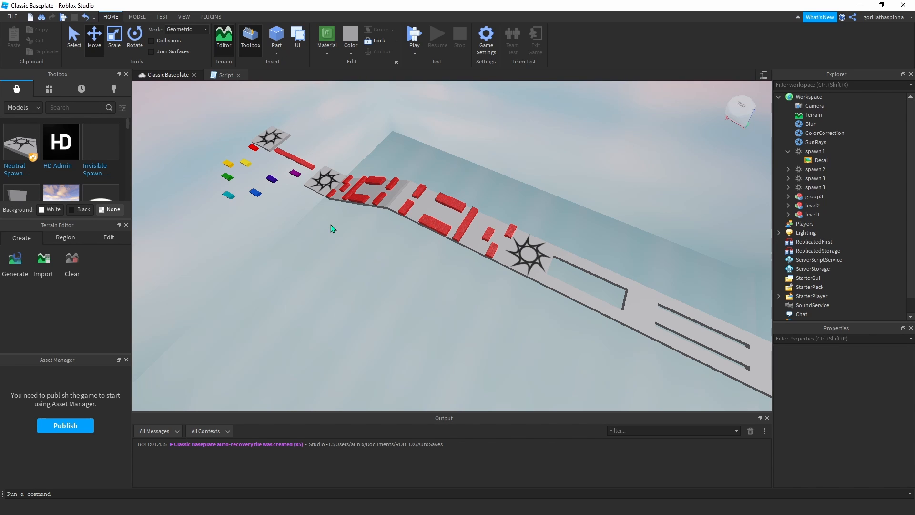
right_click_drag(339, 224, 363, 212)
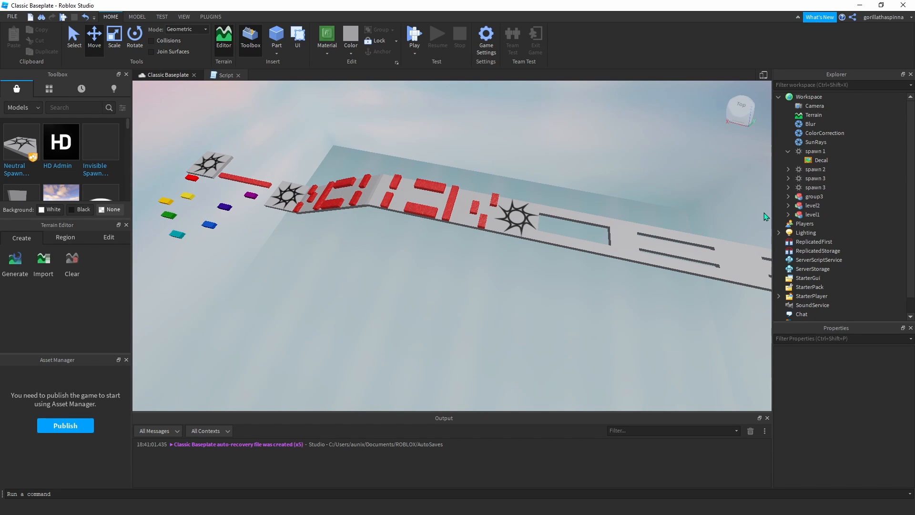
scroll(813, 188, "down", 1)
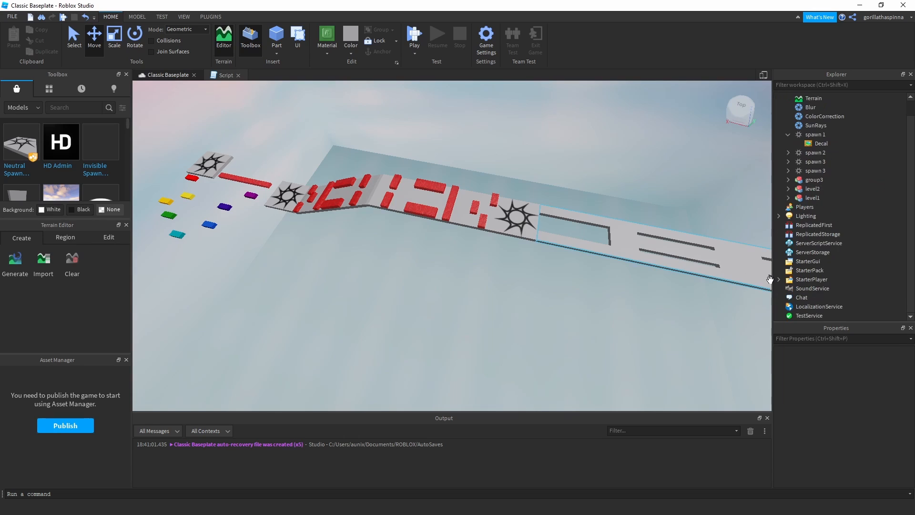
scroll(846, 223, "up", 1)
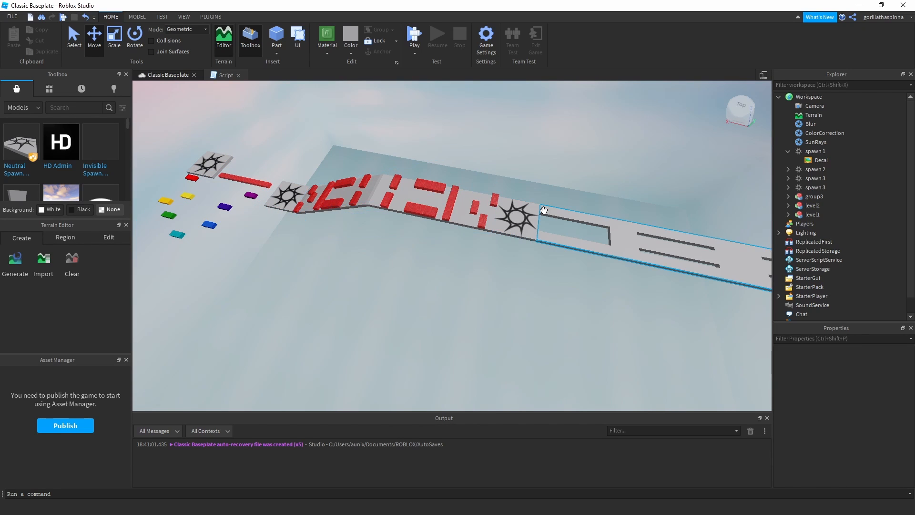
left_click(491, 199)
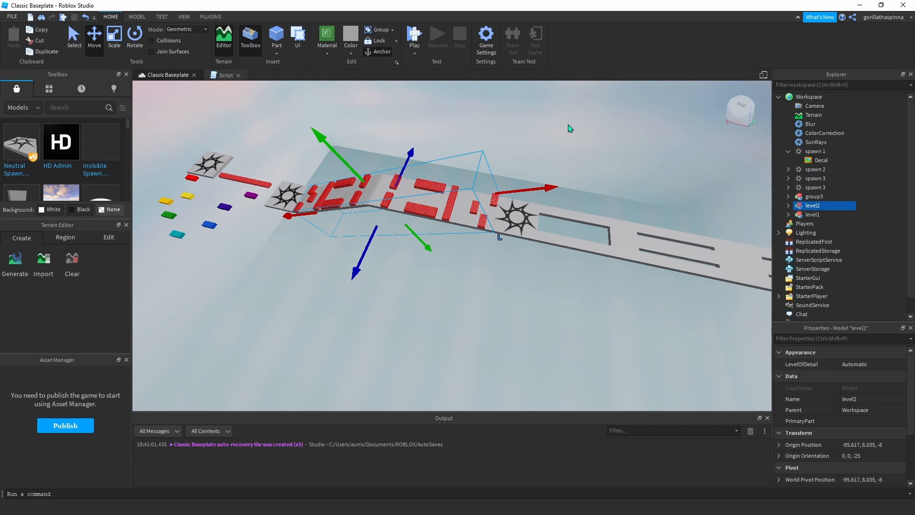
Clear the selection, expand the level2 model and open the script inside its second lava part.
left_click(629, 148)
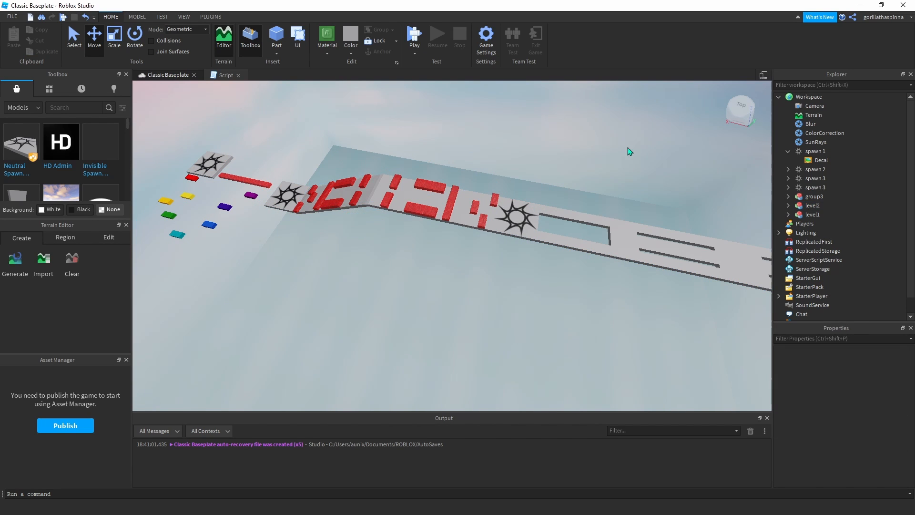
left_click(788, 196)
left_click(788, 197)
left_click(788, 206)
scroll(816, 244, "down", 1)
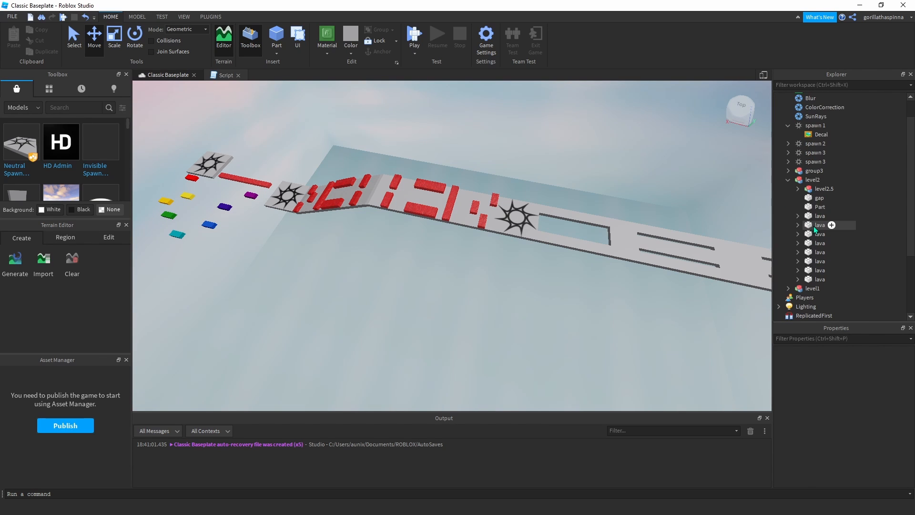
double_click(817, 226)
double_click(832, 237)
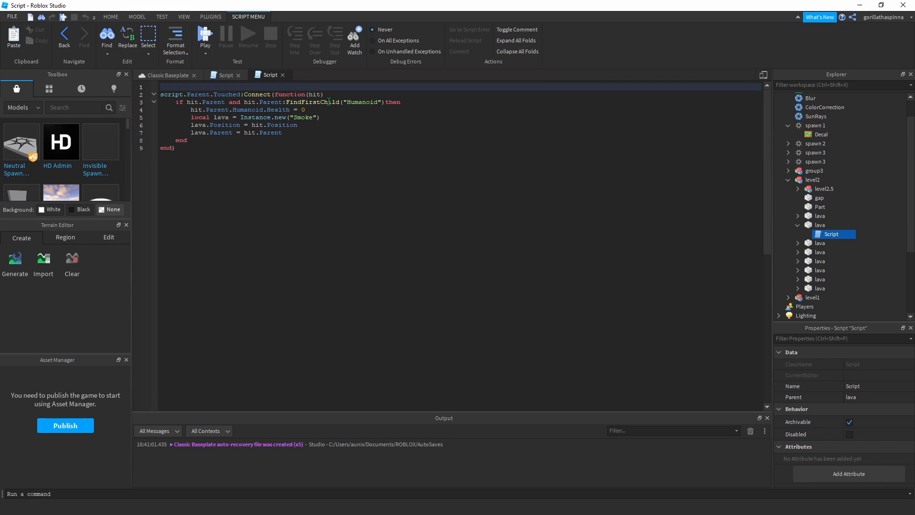
Review the lava script's Humanoid check, the line setting Health to 0 and the Smoke instance line.
left_click(364, 104)
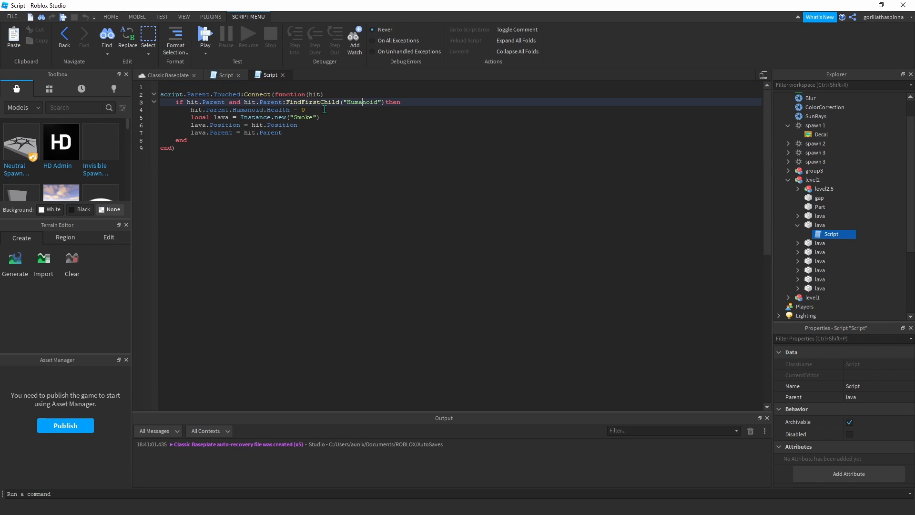
double_click(261, 109)
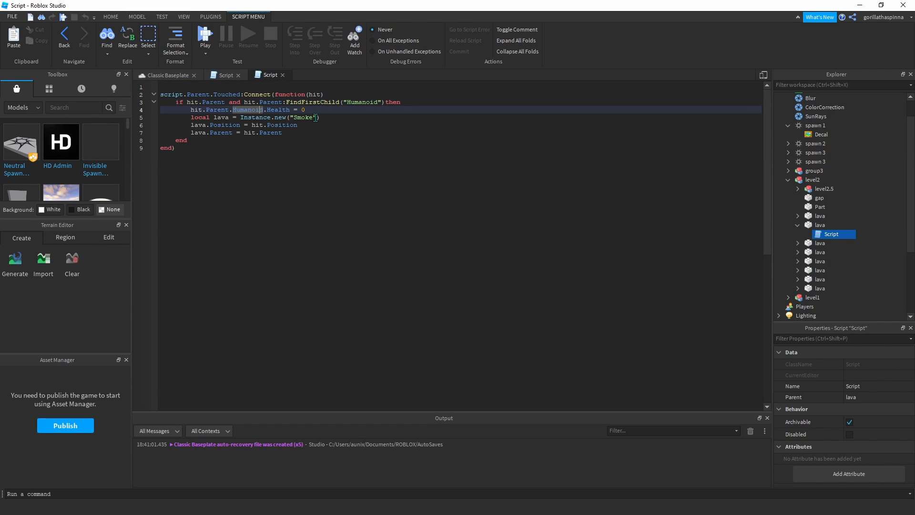
left_click(267, 142)
left_click(297, 118)
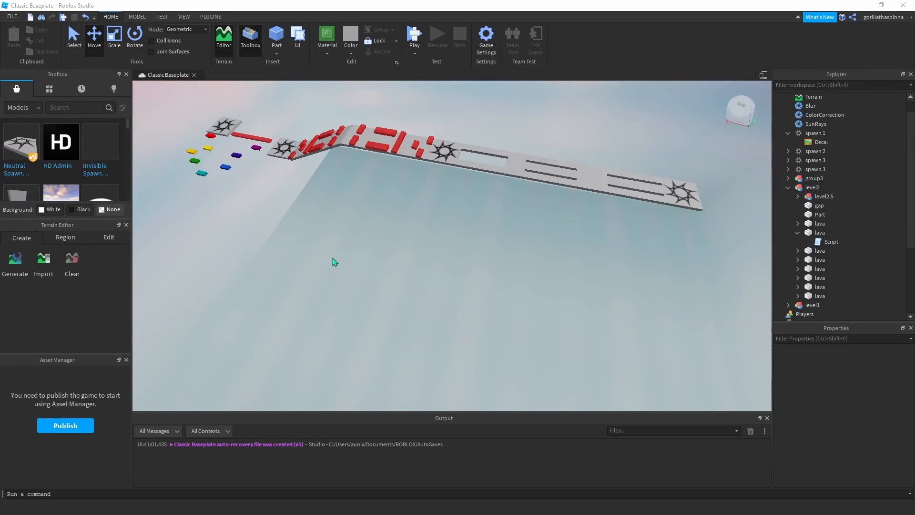
Close both script editors and look along the course to the last spawn pad of the third level.
key("d")
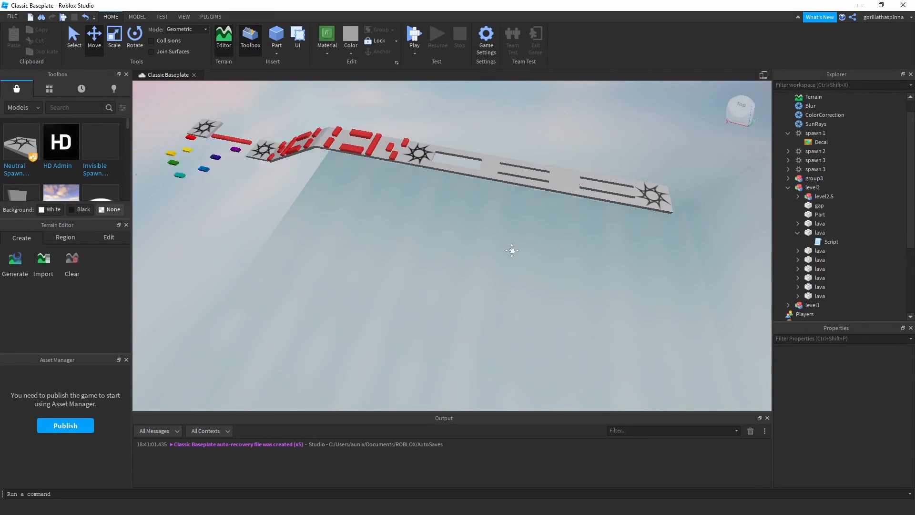
key("w")
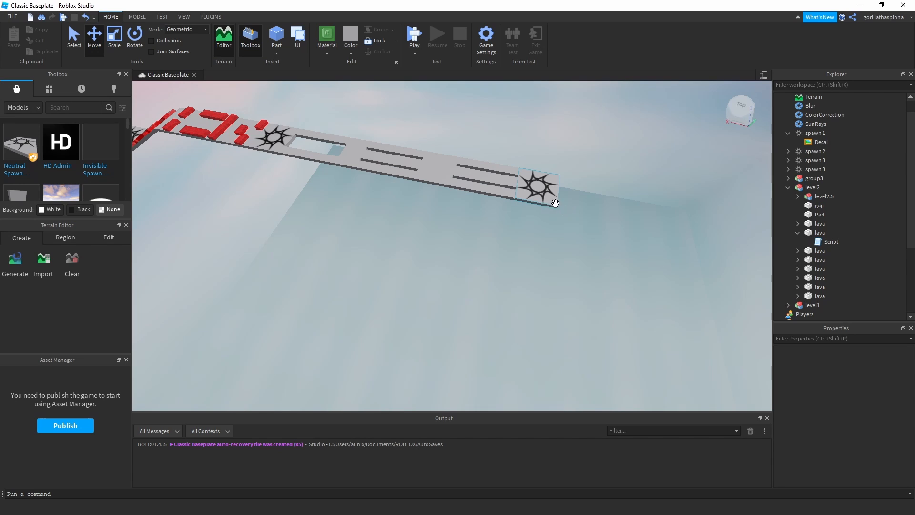
key("a")
key("e")
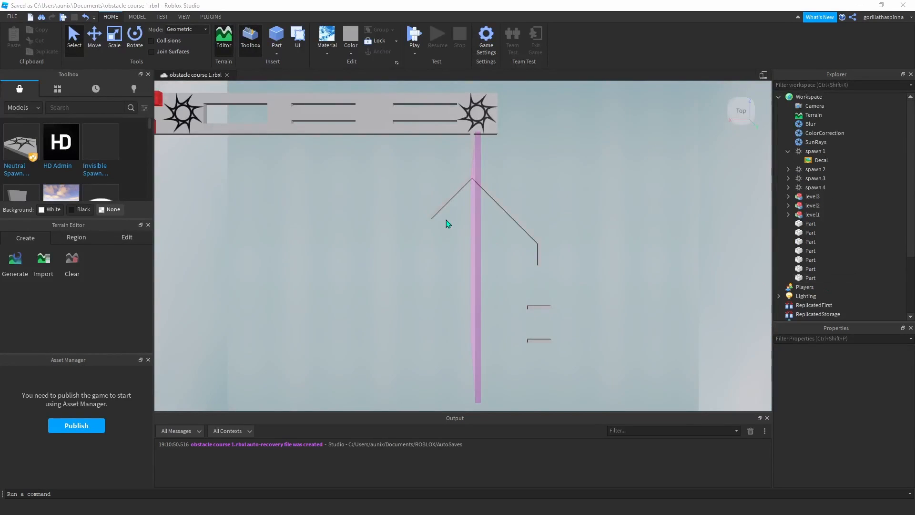
Examine the forked walkway beyond the last spawn pad and the tall pink glass divider between its branches.
key("ctrl+s")
right_click_drag(529, 184, 564, 249)
middle_click_drag(564, 249, 576, 253)
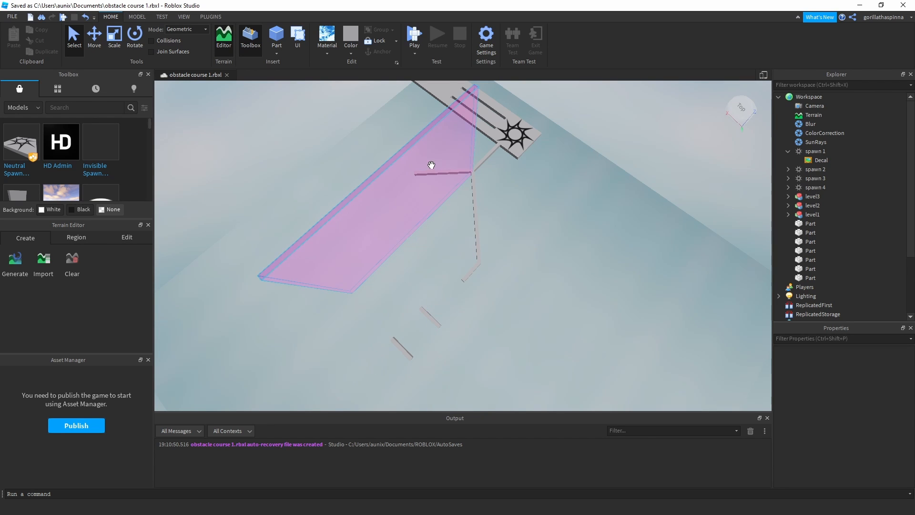
middle_click_drag(405, 186, 467, 208)
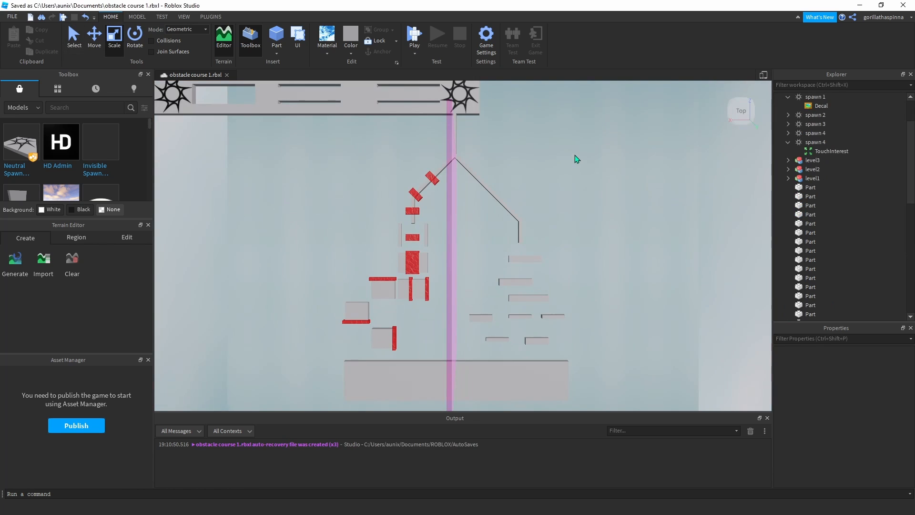
Shorten the pink glass divider at the end nearest the spawn pad so it starts around the fork, and deselect it.
middle_click_drag(575, 156, 575, 146)
mouse_move(482, 119)
middle_mouse_down()
mouse_move(552, 133)
mouse_move(436, 185)
mouse_move(510, 164)
mouse_move(514, 93)
mouse_move(489, 113)
middle_mouse_up()
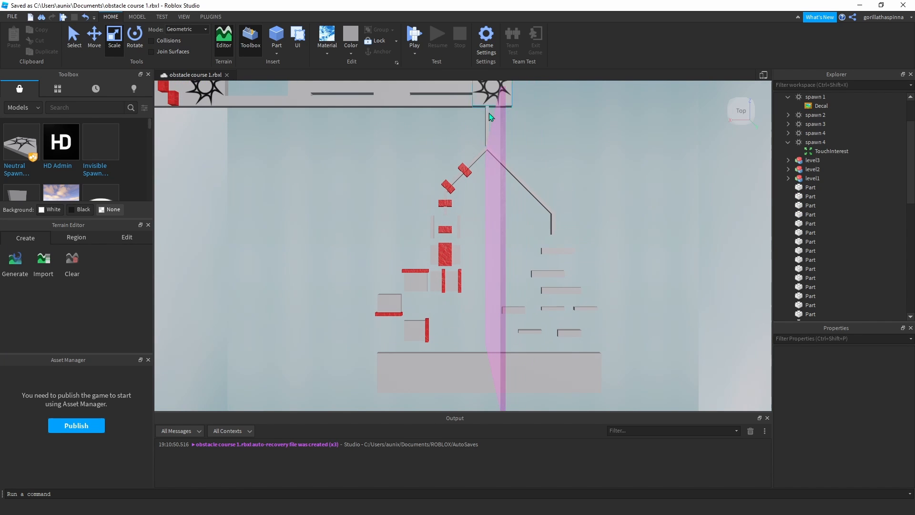
left_click(486, 160)
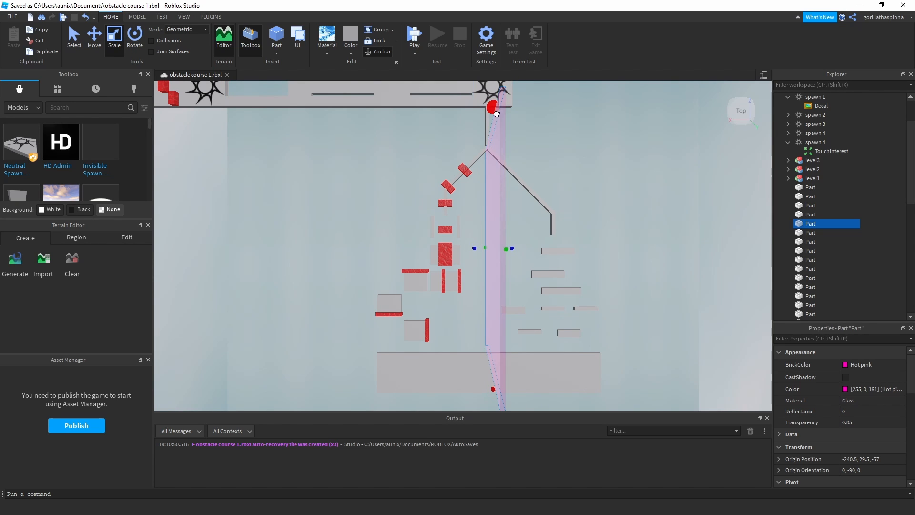
left_click_drag(497, 114, 496, 139)
left_click(581, 111)
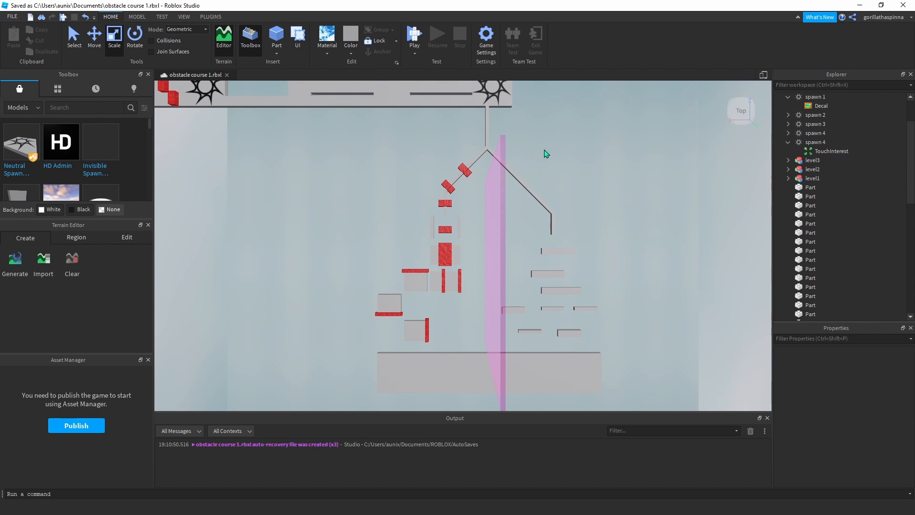
Examine the fourth level's lava branch from the fork through its lava blocks and square platforms.
middle_click_drag(551, 150, 596, 175)
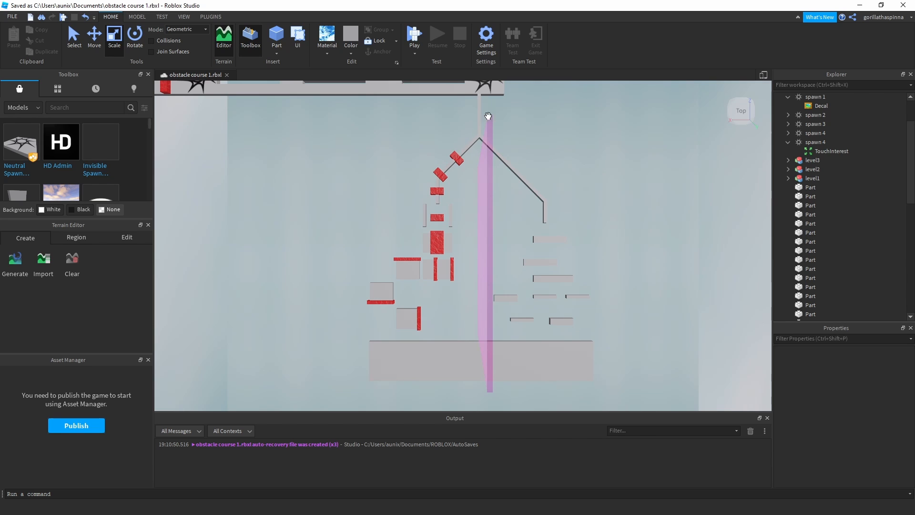
scroll(504, 156, "up", 4)
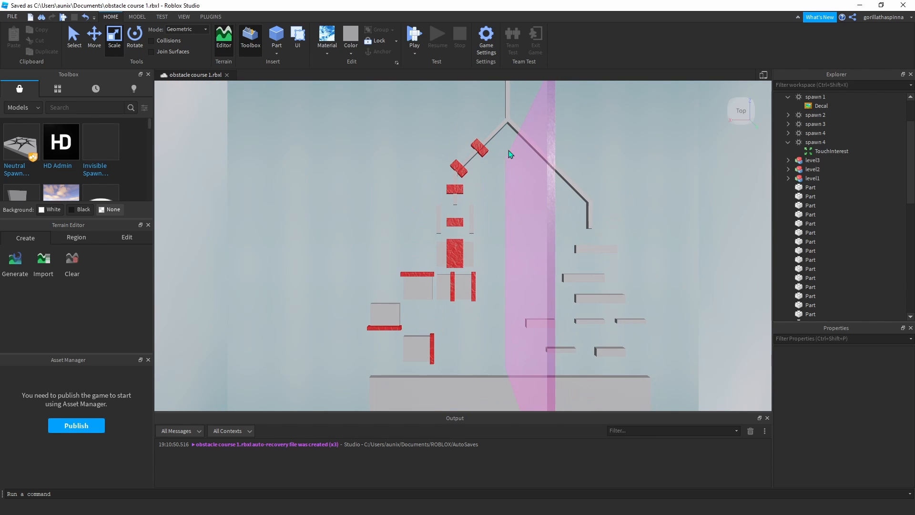
middle_click_drag(508, 150, 521, 119)
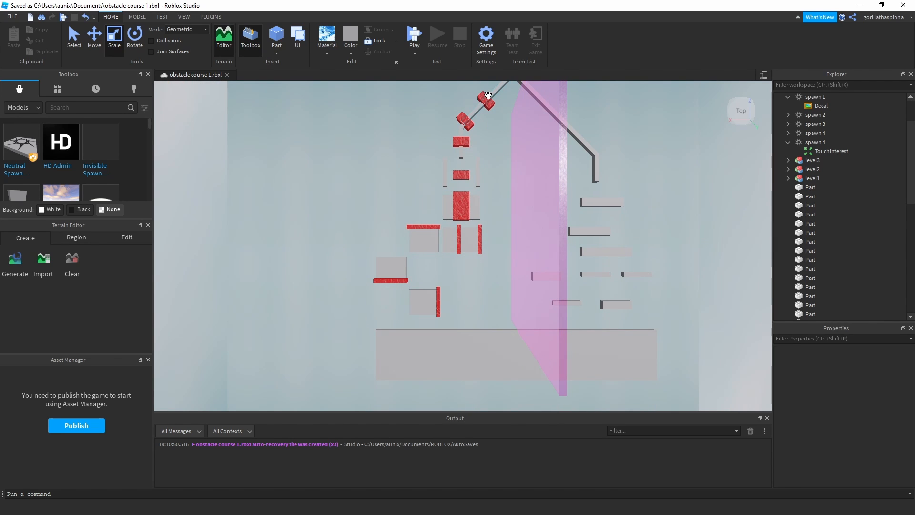
scroll(453, 143, "up", 3)
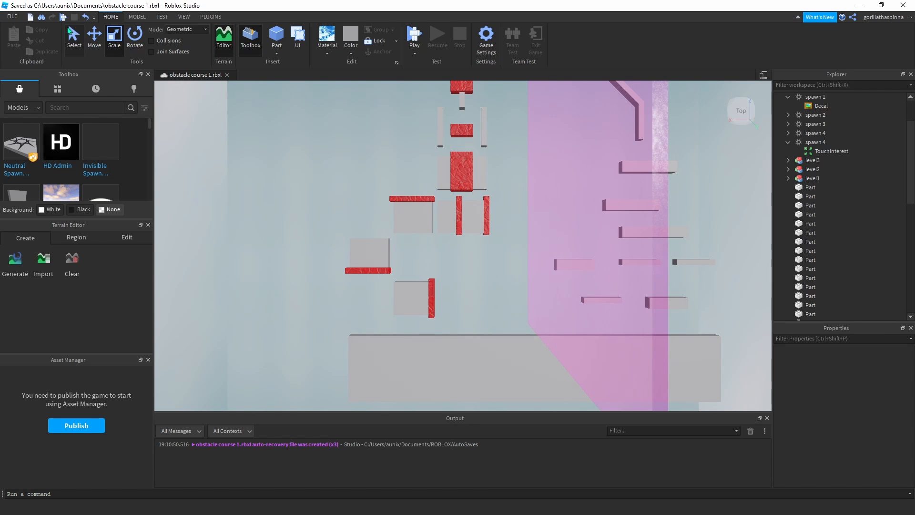
Activate the Move tool and inspect the narrow jump platforms along the fourth level's lava-free branch.
left_click(94, 35)
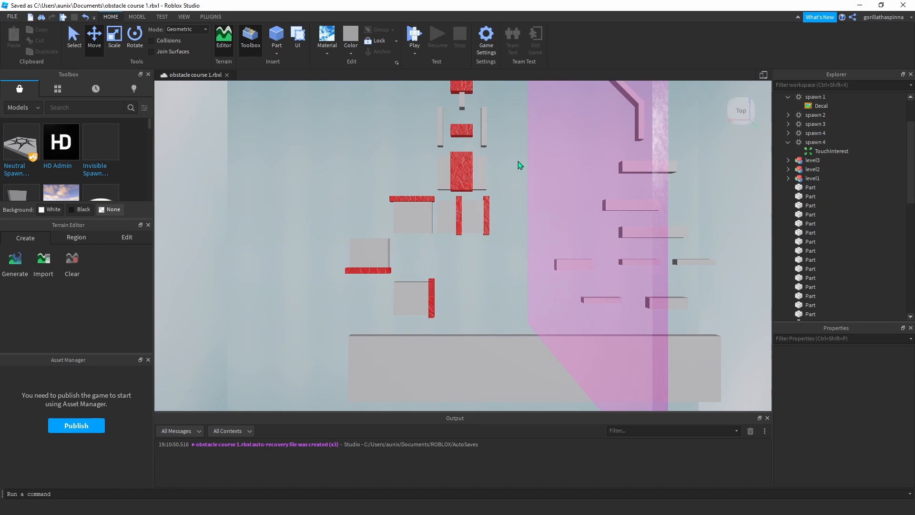
middle_click_drag(518, 161, 460, 119)
scroll(491, 165, "down", 3)
scroll(460, 120, "up", 2)
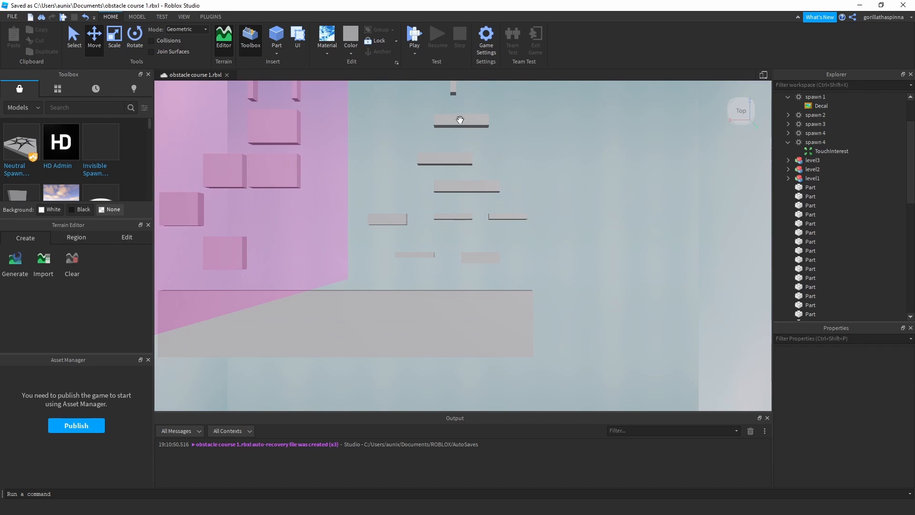
scroll(476, 247, "up", 4)
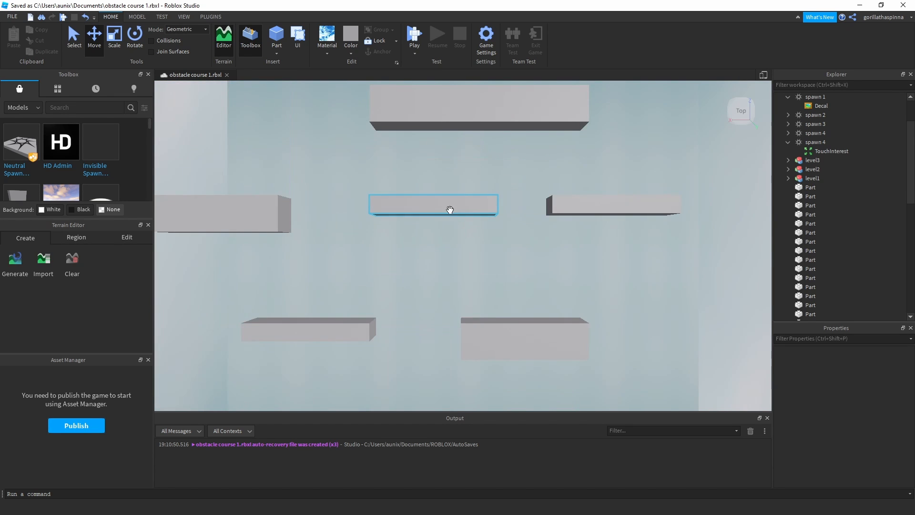
scroll(476, 260, "down", 5)
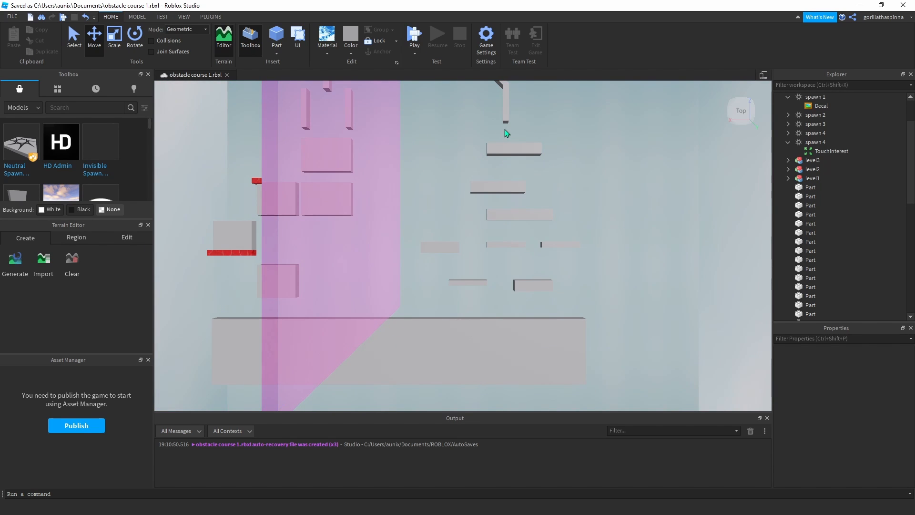
scroll(514, 137, "down", 5)
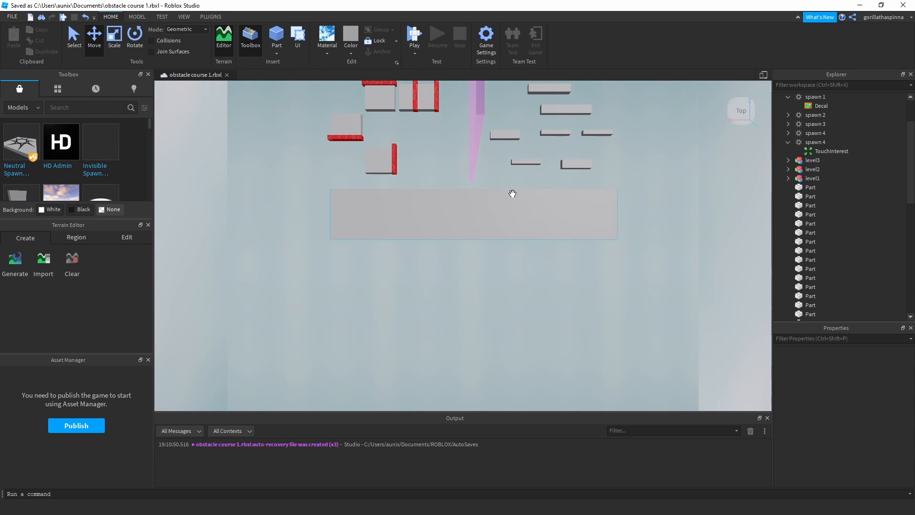
Inspect the wide spawn platform where the two branches of the fourth level end, selecting and deselecting it.
left_click(512, 194)
scroll(599, 199, "up", 2)
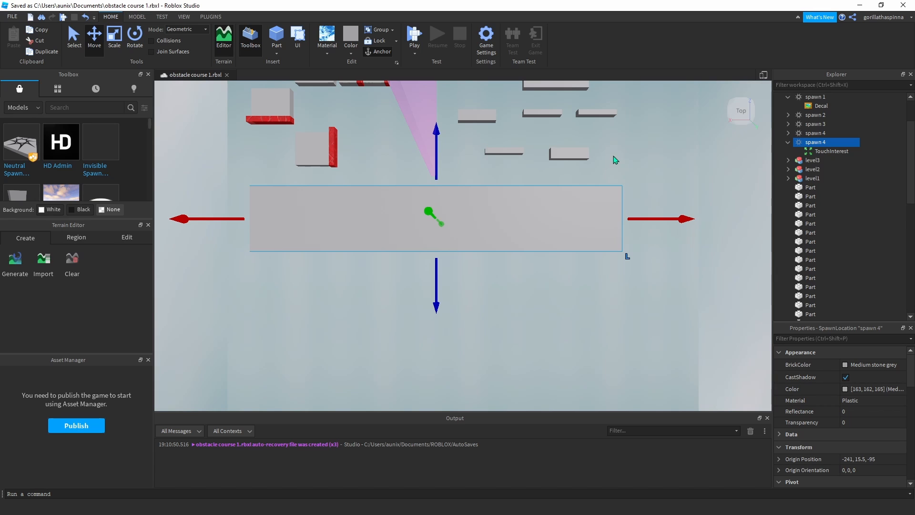
scroll(563, 157, "down", 2)
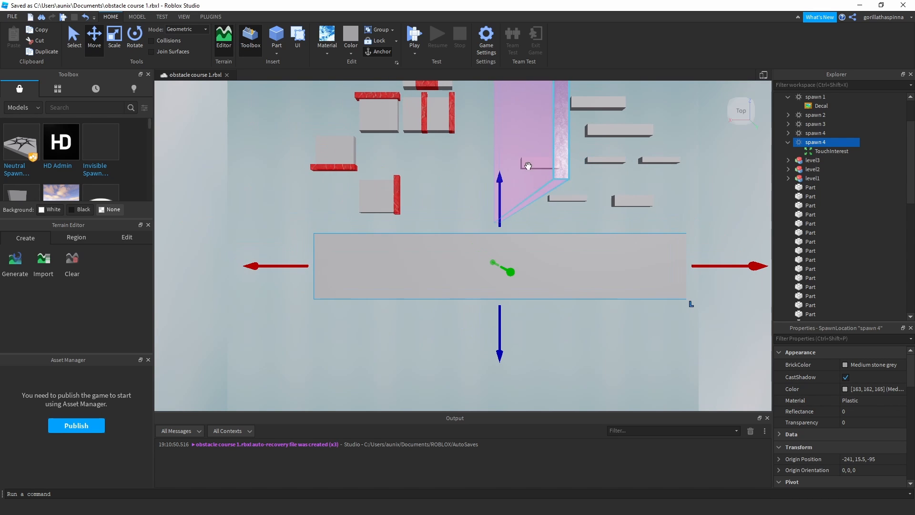
left_click(460, 176)
scroll(459, 176, "down", 6)
middle_click_drag(474, 243, 470, 192)
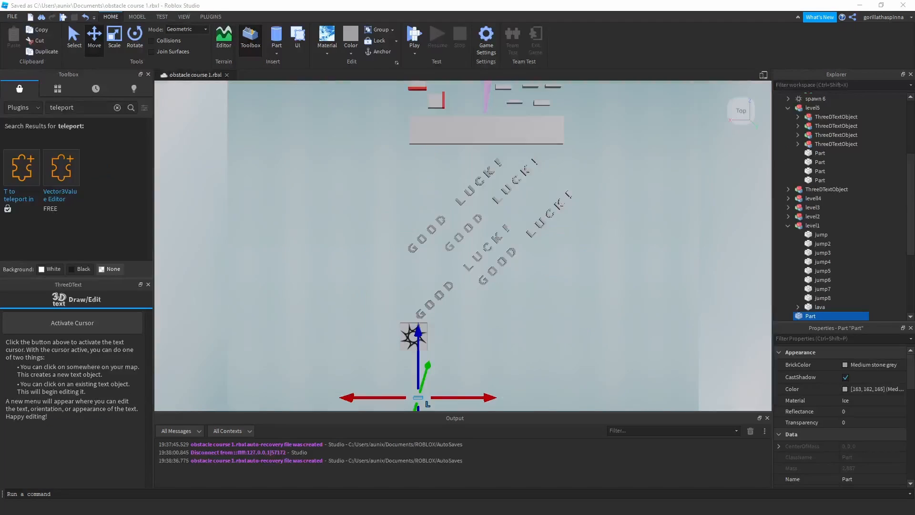
Examine the fifth level's four diagonal GOOD LUCK! 3D text walkways between the wide platform and the next spawn pad.
scroll(617, 139, "down", 3)
middle_click_drag(580, 106, 495, 188)
scroll(455, 228, "up", 3)
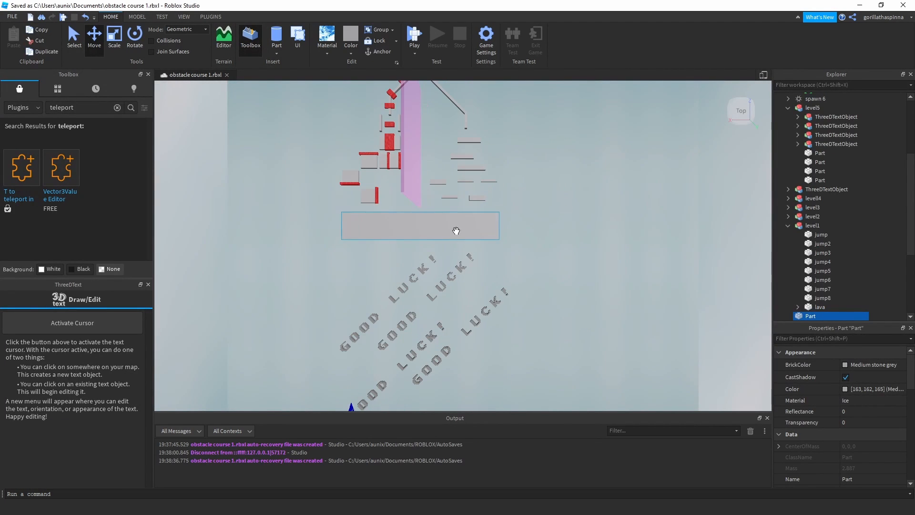
middle_click_drag(456, 224, 484, 158)
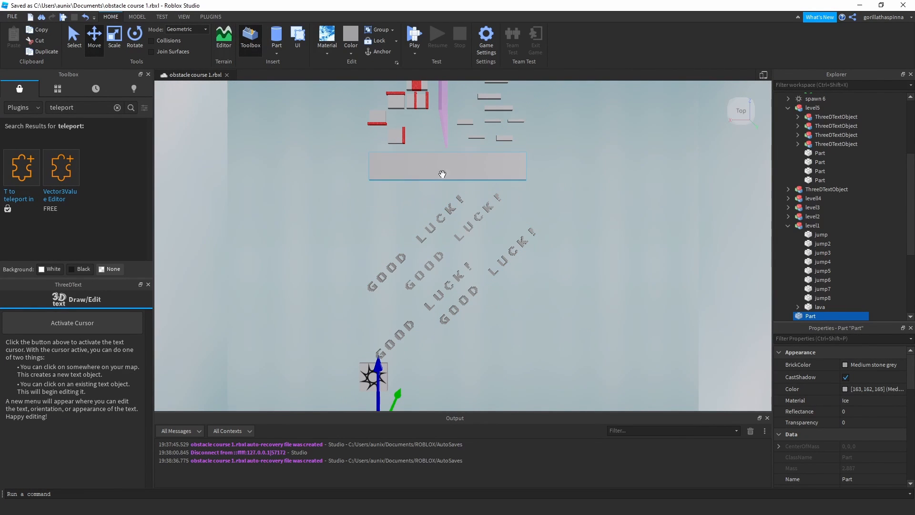
scroll(584, 233, "up", 3)
middle_click_drag(482, 178, 462, 196)
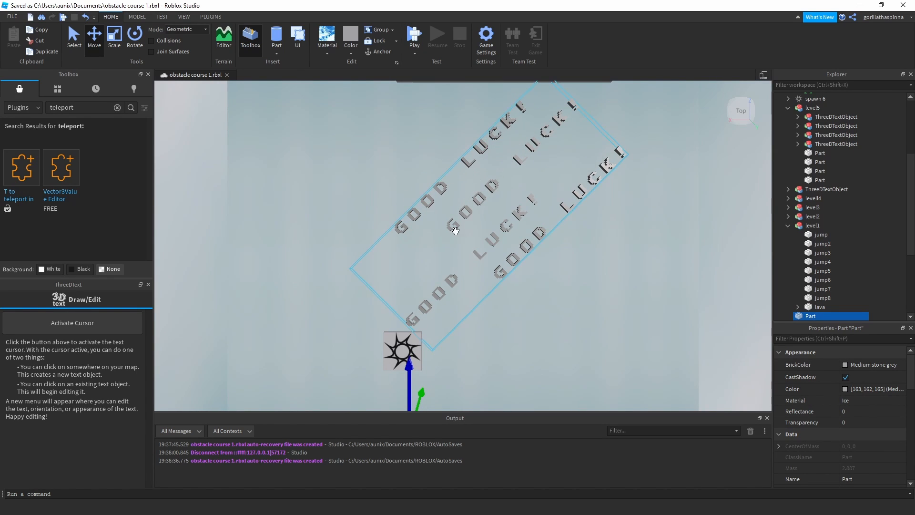
middle_click_drag(494, 120, 504, 194)
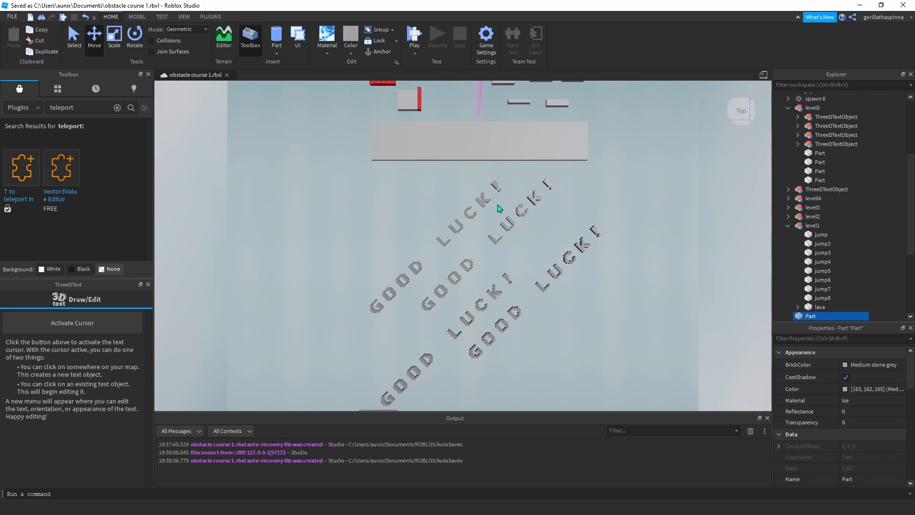
middle_click_drag(533, 224, 541, 184)
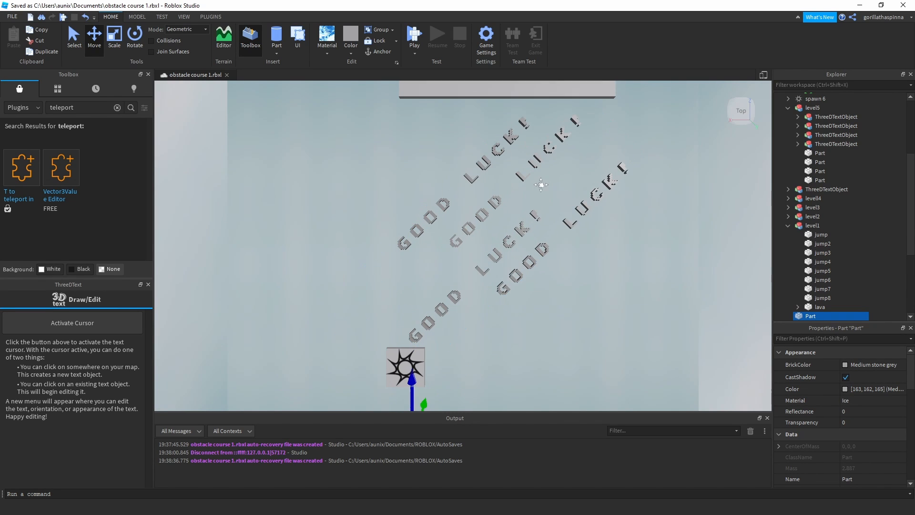
middle_click_drag(540, 145, 507, 171)
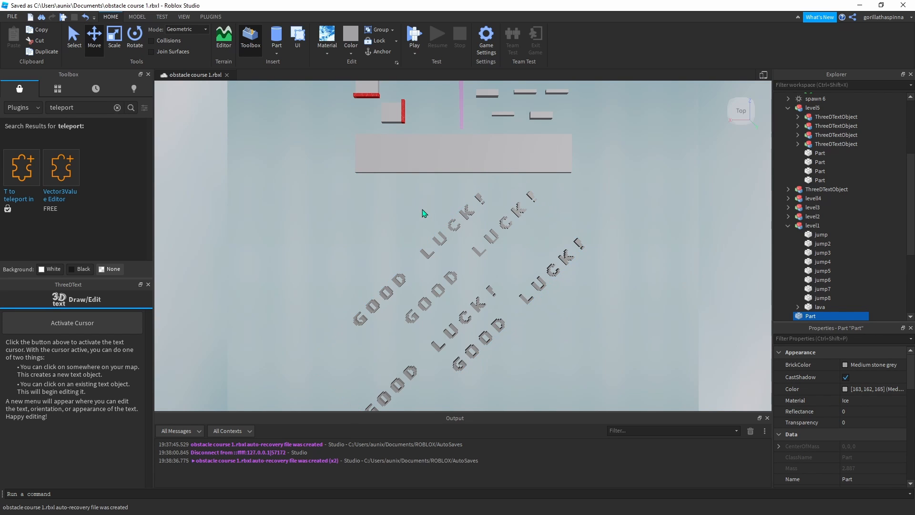
middle_click_drag(422, 210, 452, 174)
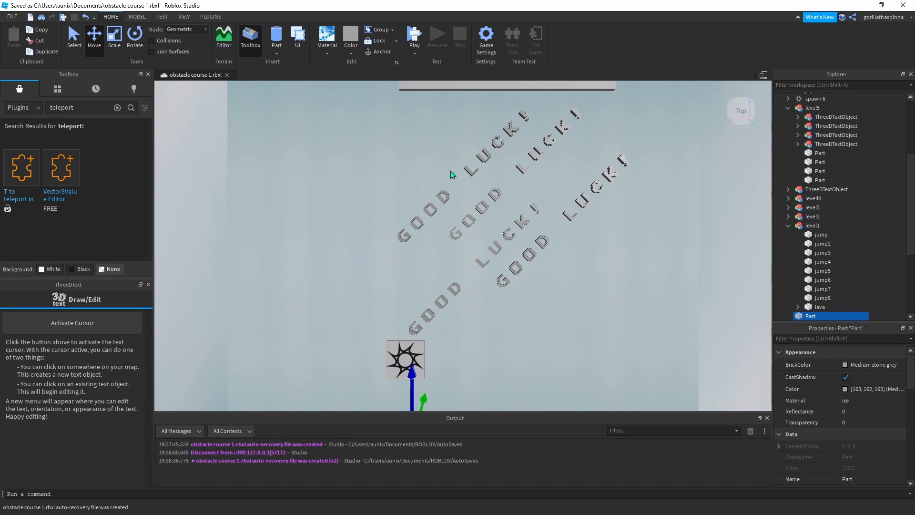
Inspect the spawn pad after the GOOD LUCK! text and the small selected ice part beyond it.
middle_click_drag(425, 302, 401, 246)
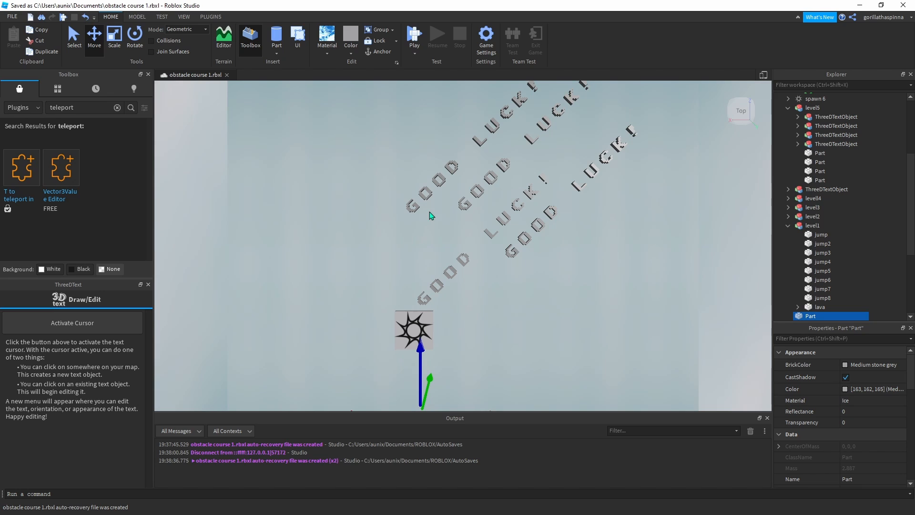
middle_click_drag(398, 192, 392, 95)
middle_click_drag(477, 196, 489, 167)
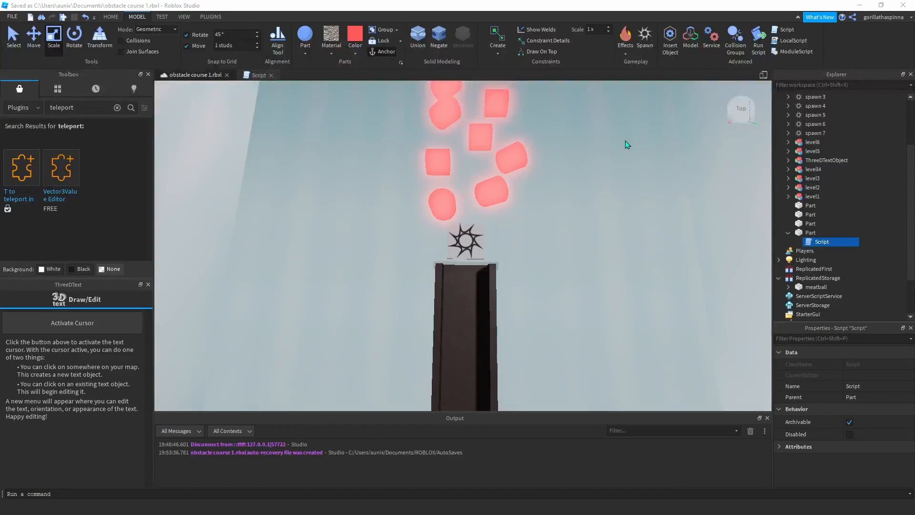
Examine the sixth level's glowing red jump platforms between the spawn pad after the GOOD LUCK! text and the next spawn pad.
middle_click_drag(625, 141, 582, 216)
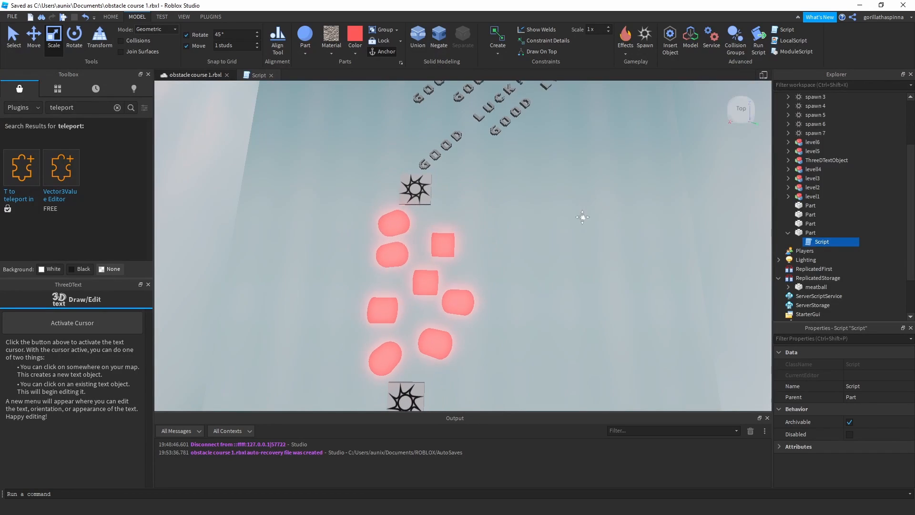
middle_click_drag(478, 238, 491, 197)
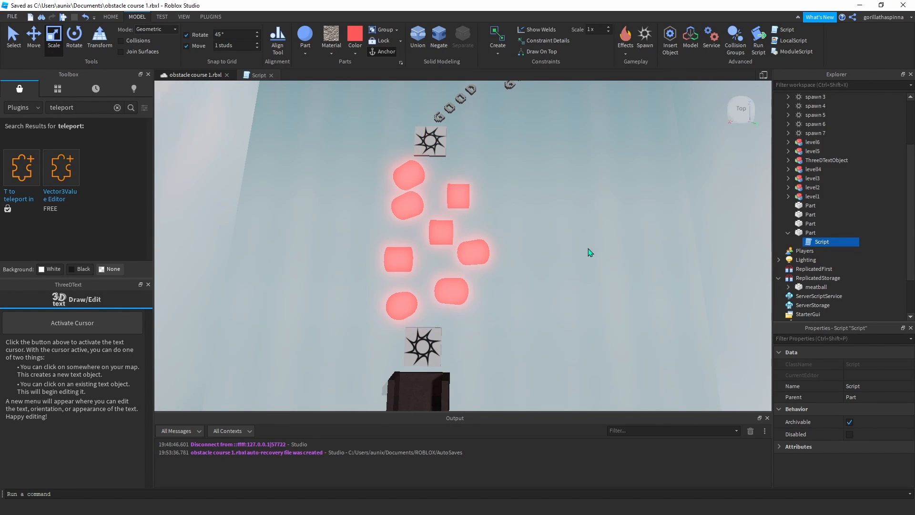
middle_click_drag(571, 239, 611, 138)
scroll(582, 210, "up", 1)
middle_click_drag(482, 224, 487, 210)
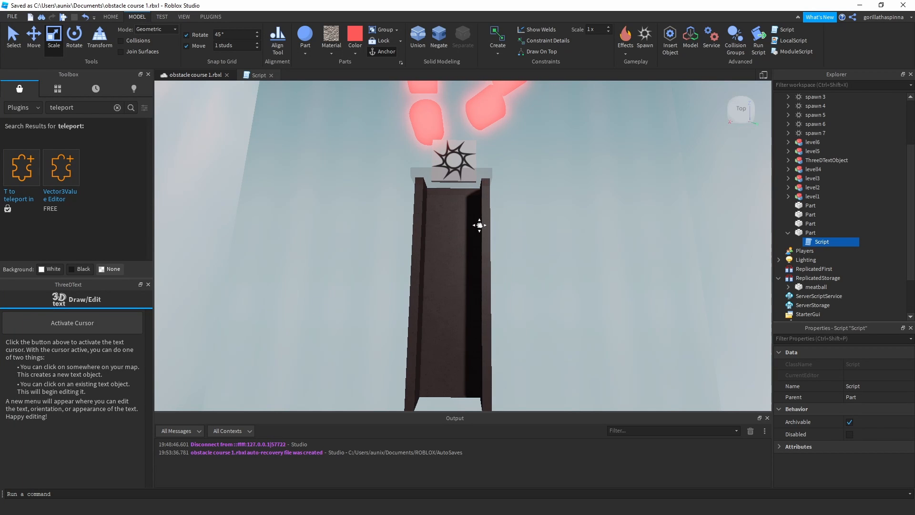
Inspect the dark walled ramp beyond the spawn pad and the transparent part at its start, selecting and deselecting along the way.
scroll(472, 215, "up", 2)
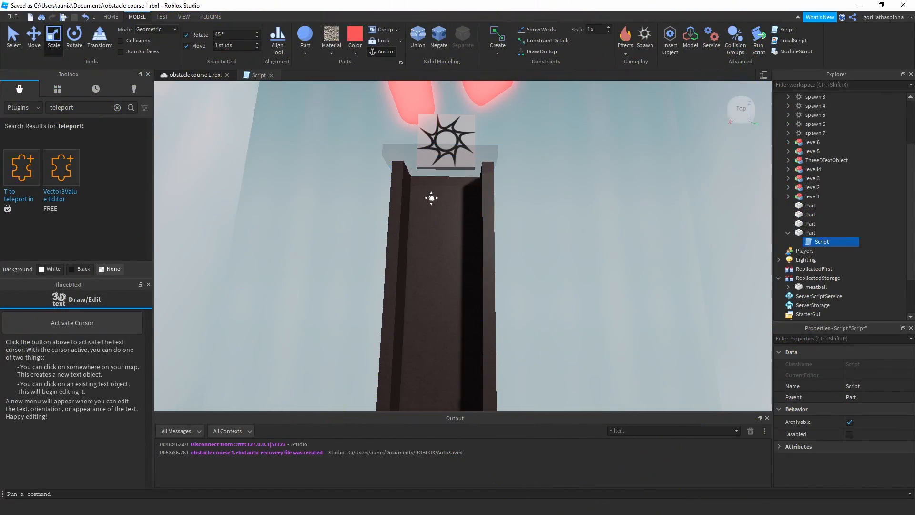
middle_click_drag(431, 198, 465, 168)
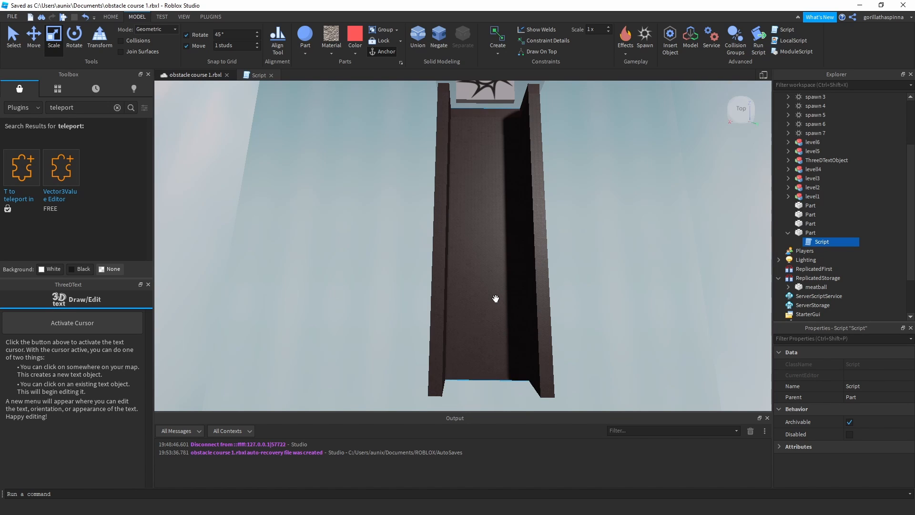
middle_click_drag(595, 158, 553, 281)
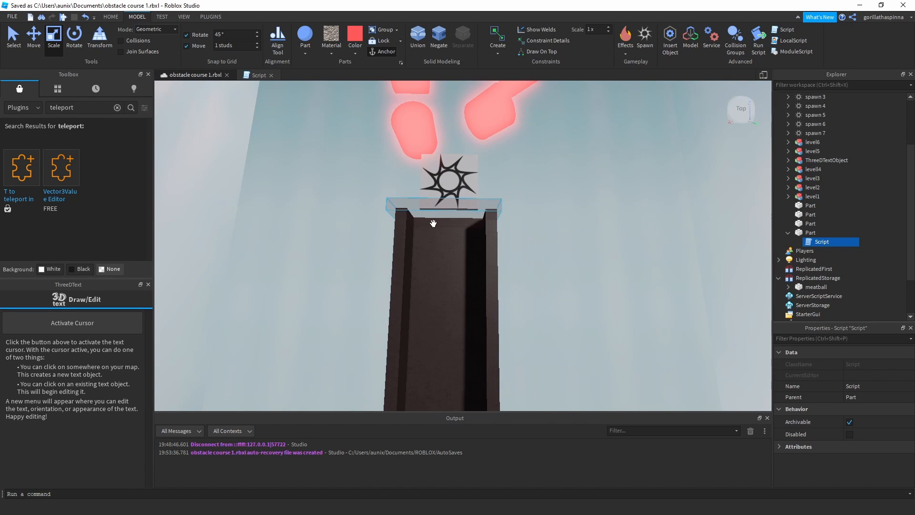
left_click(434, 223)
left_click(606, 199)
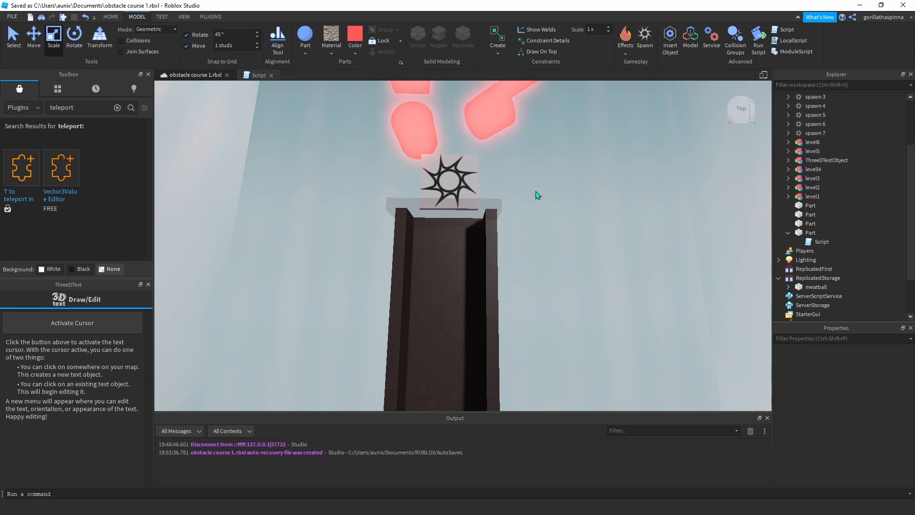
middle_click_drag(535, 190, 501, 153)
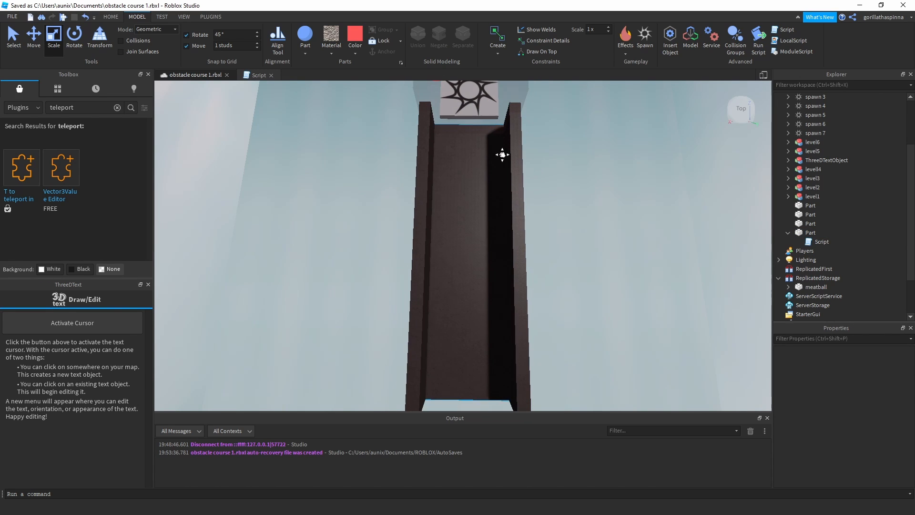
Move the meatball from ReplicatedStorage into the Workspace and inspect it beside the walled ramp.
left_click(812, 278)
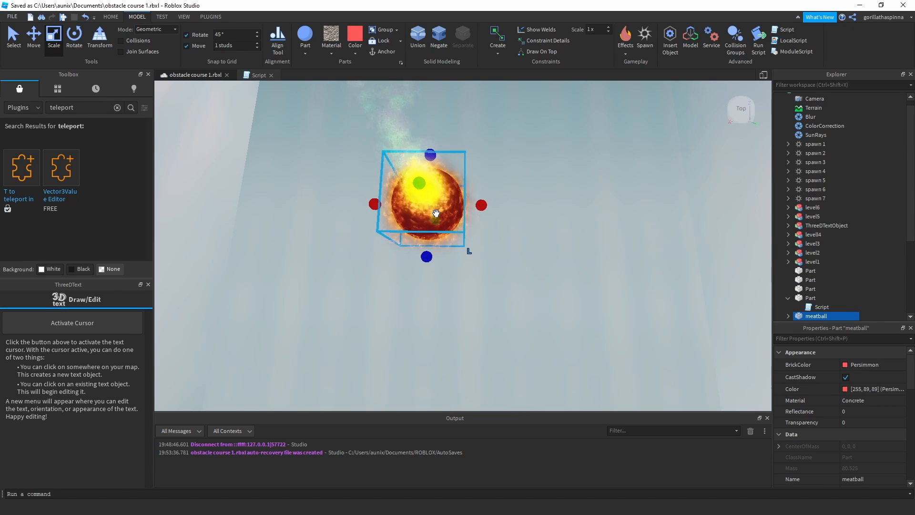
scroll(565, 212, "down", 5)
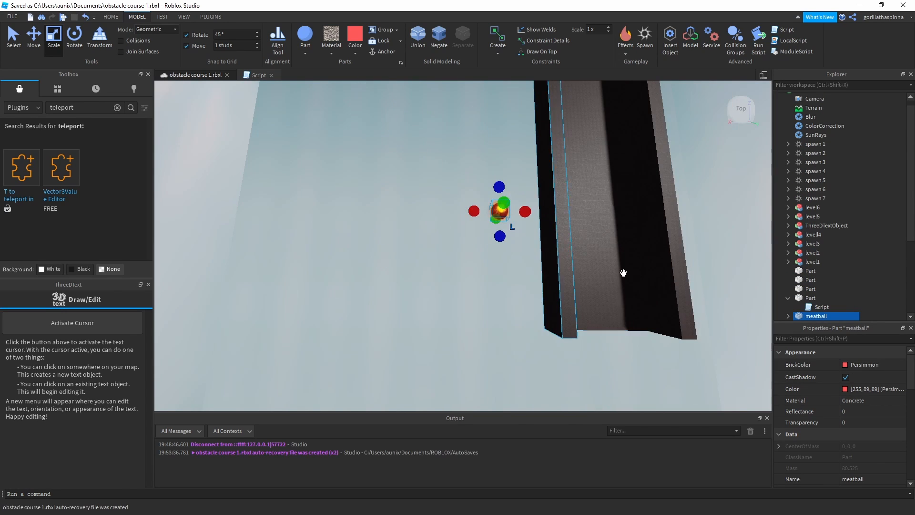
scroll(839, 381, "down", 3)
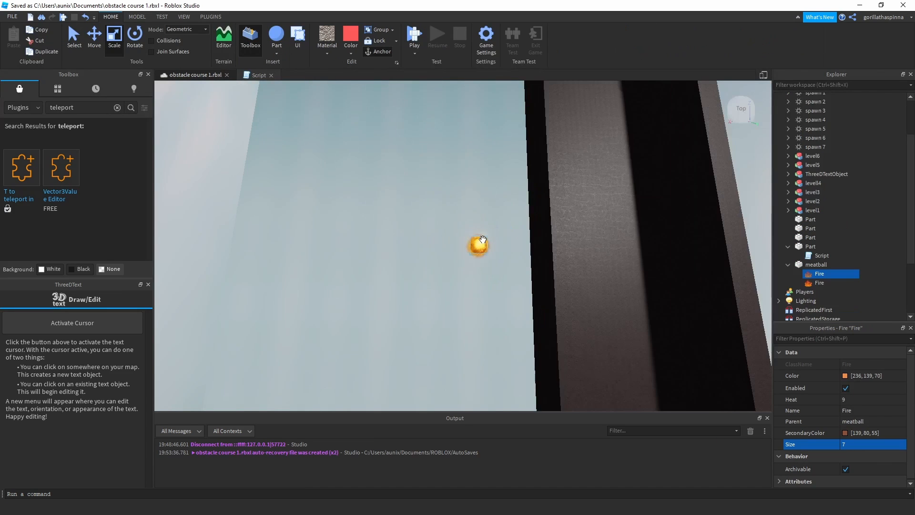
Return the meatball part from the Workspace to ReplicatedStorage and deselect it.
left_click(813, 264)
left_click_drag(807, 266, 818, 288)
middle_click_drag(711, 191, 661, 205)
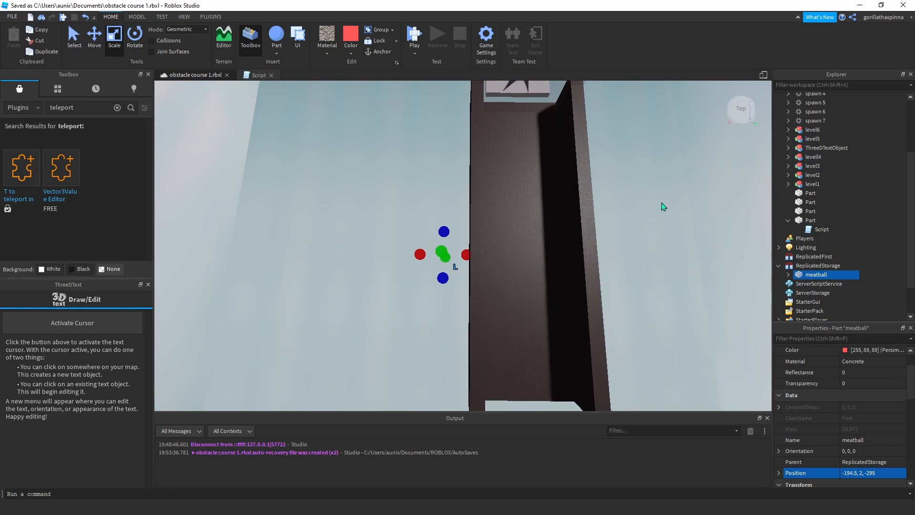
left_click(685, 137)
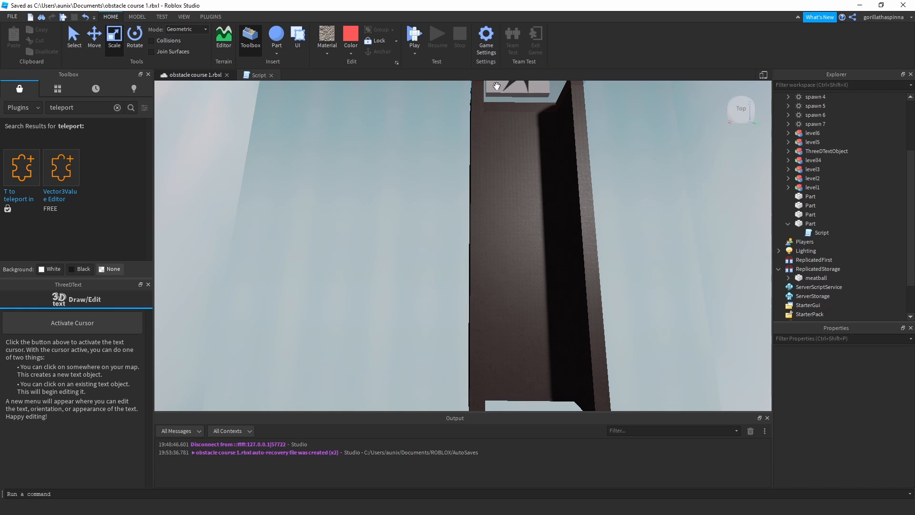
Inspect the full length of the walled ramp, from the spawn pad to its open far end.
middle_click_drag(505, 86, 494, 156)
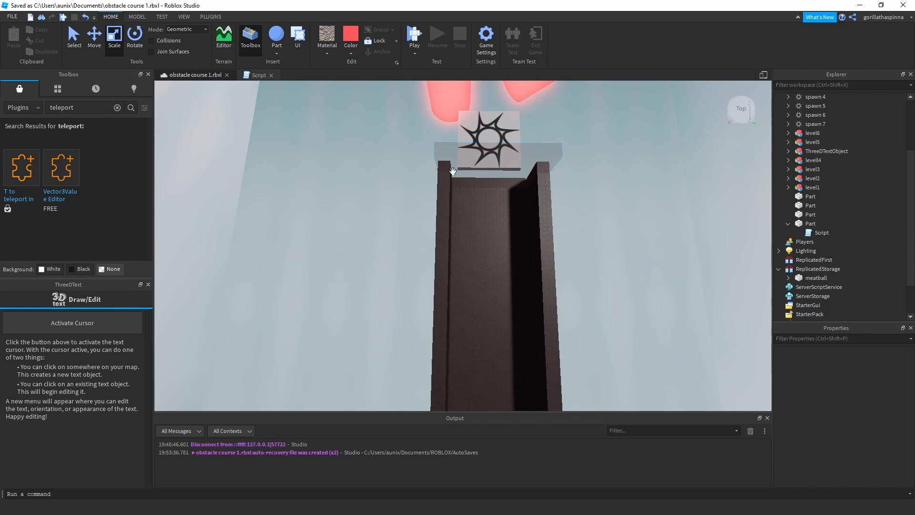
middle_click_drag(566, 295, 517, 161)
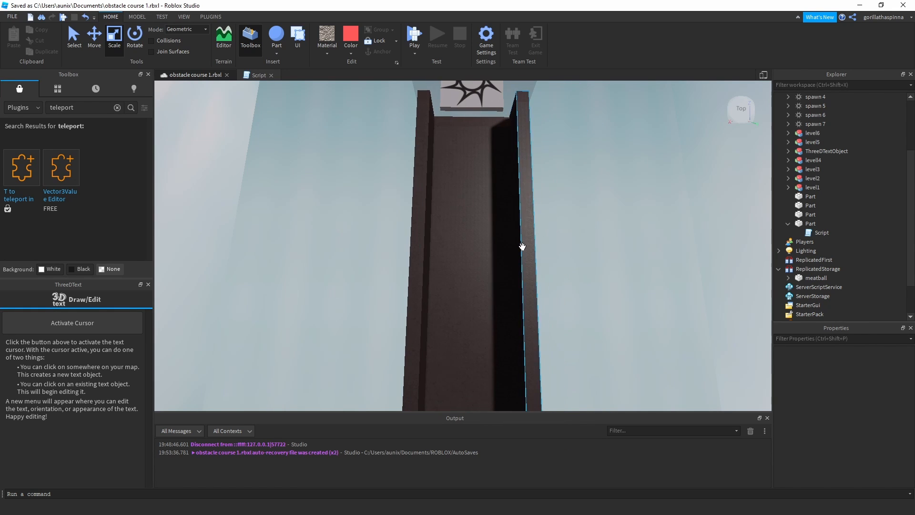
scroll(511, 257, "down", 3)
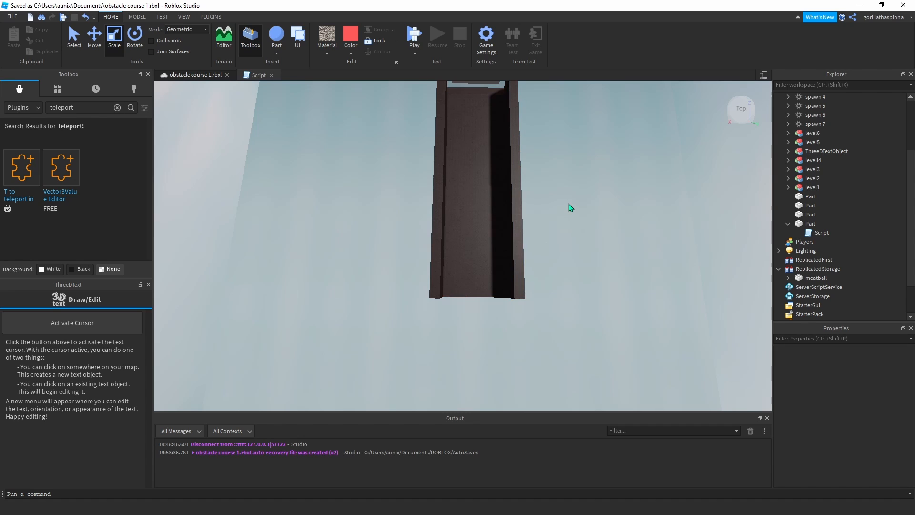
middle_click_drag(538, 110, 526, 185)
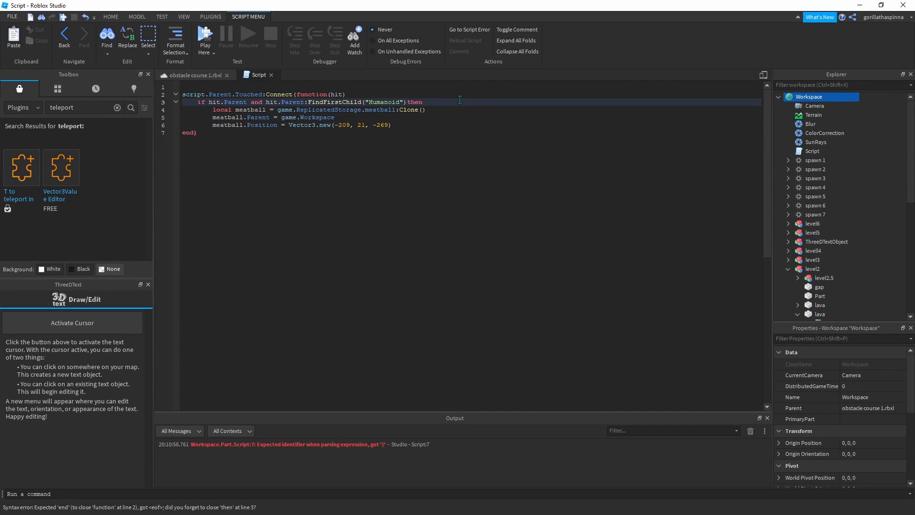
Review the script on the trigger part that handles the meatball when a Humanoid touches it, and check the object tree.
scroll(820, 250, "down", 5)
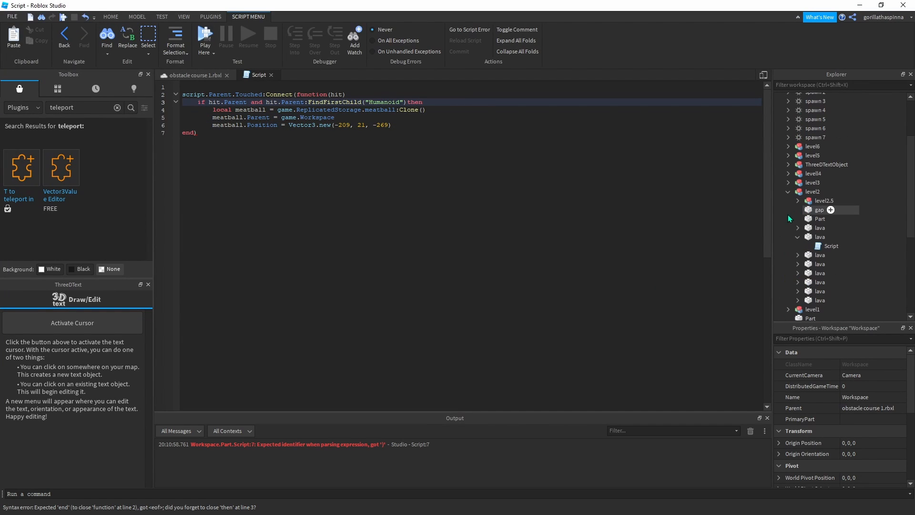
scroll(790, 250, "down", 2)
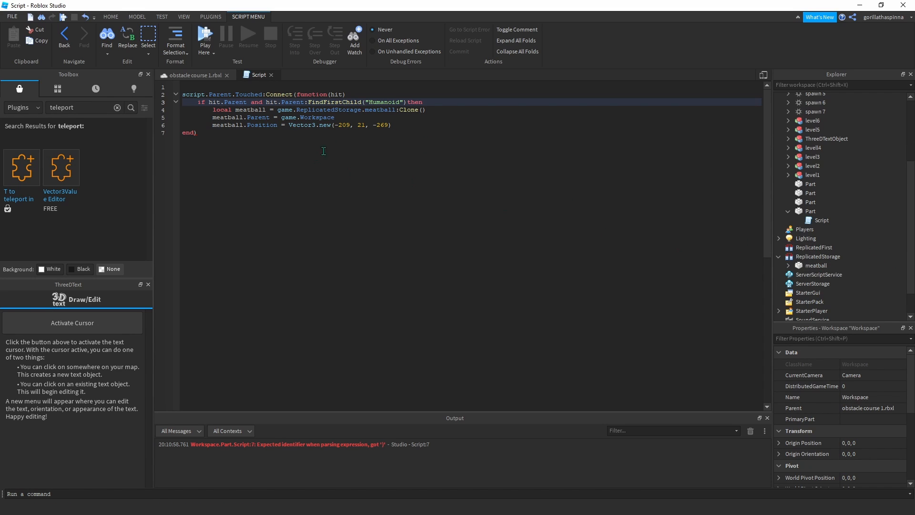
left_click(253, 109)
left_click(194, 104)
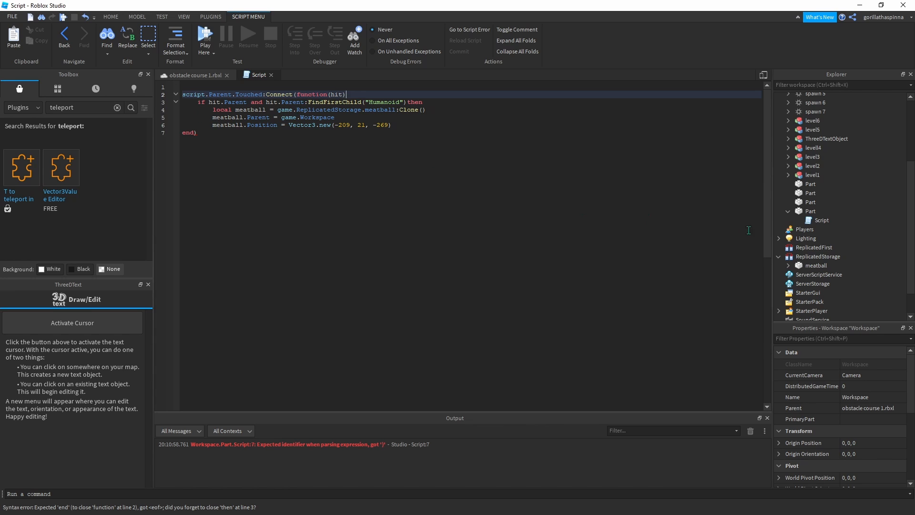
left_click(216, 75)
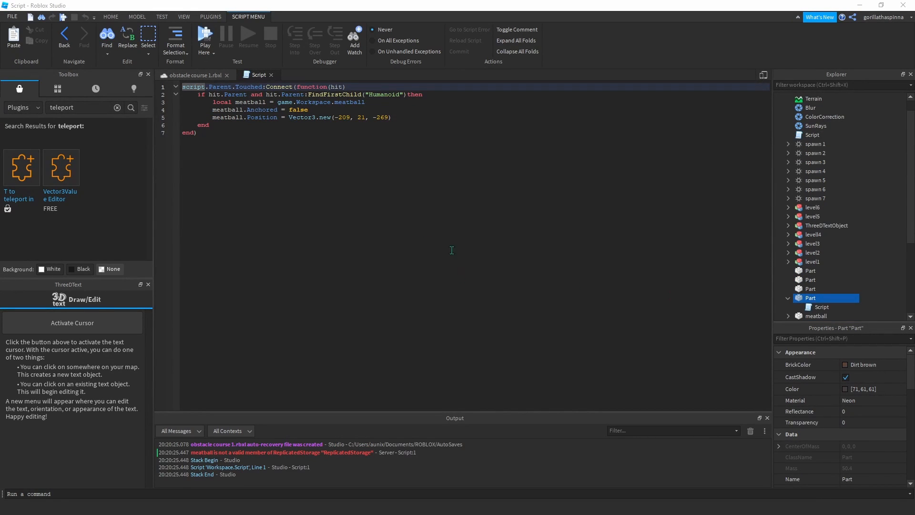
left_click(223, 138)
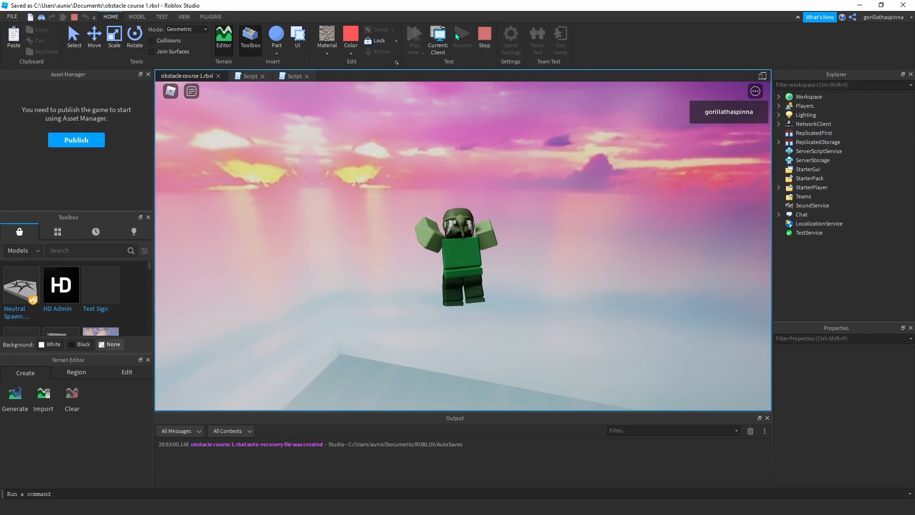
Restart the playtest and walk the character from the spawn pad up the walled ramp, steering past the burning meatballs.
left_click(485, 38)
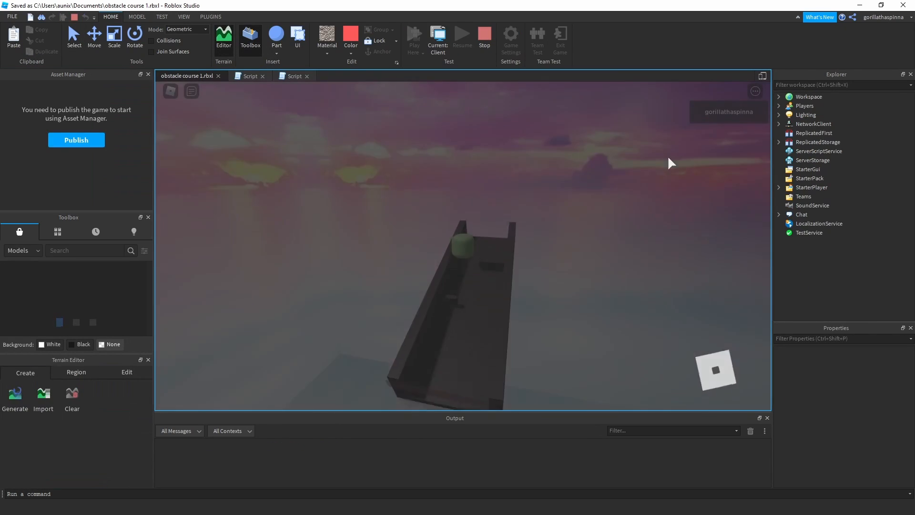
key("w")
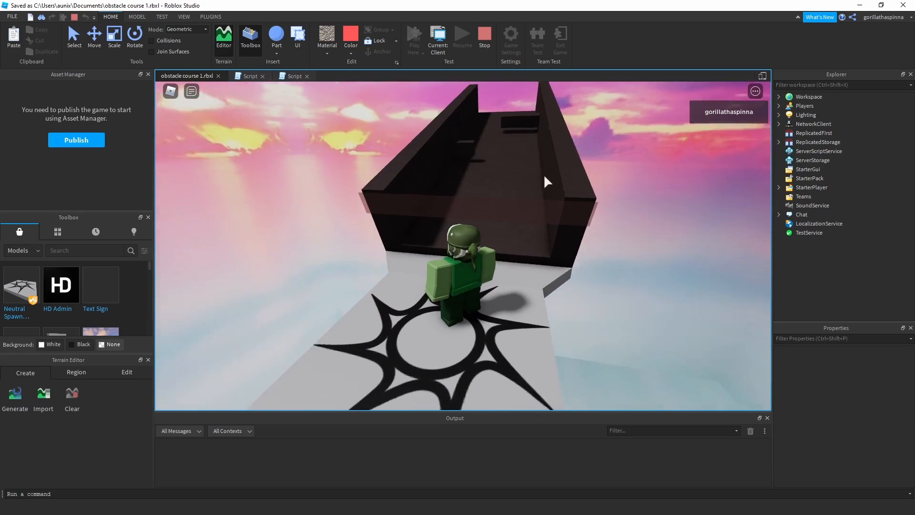
key("w")
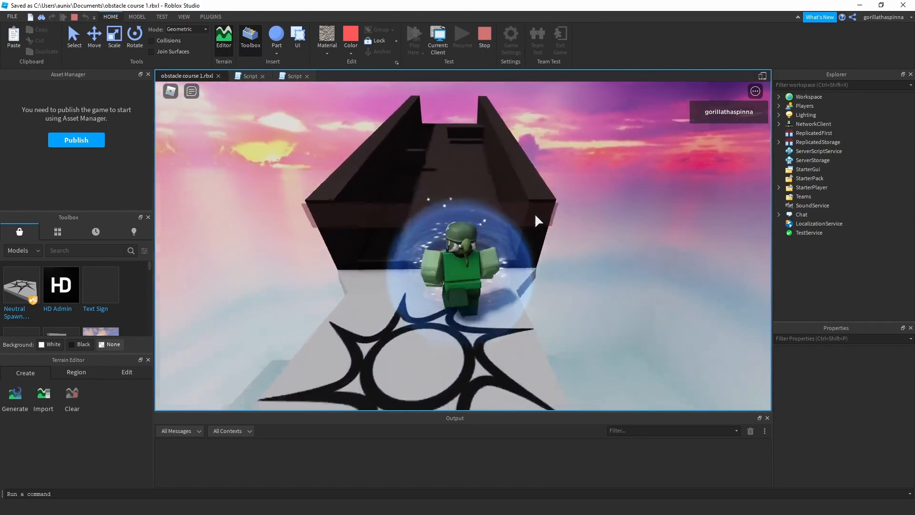
key("w")
key("d")
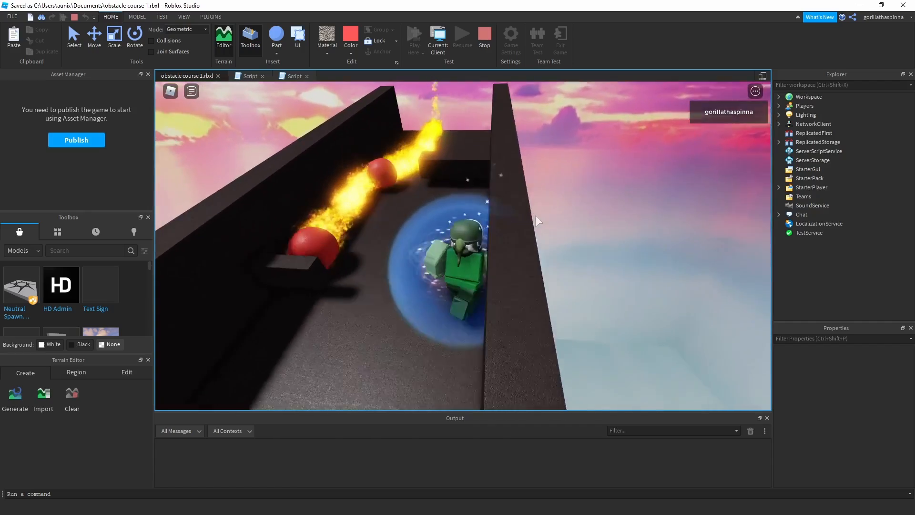
right_click_drag(536, 216, 536, 216)
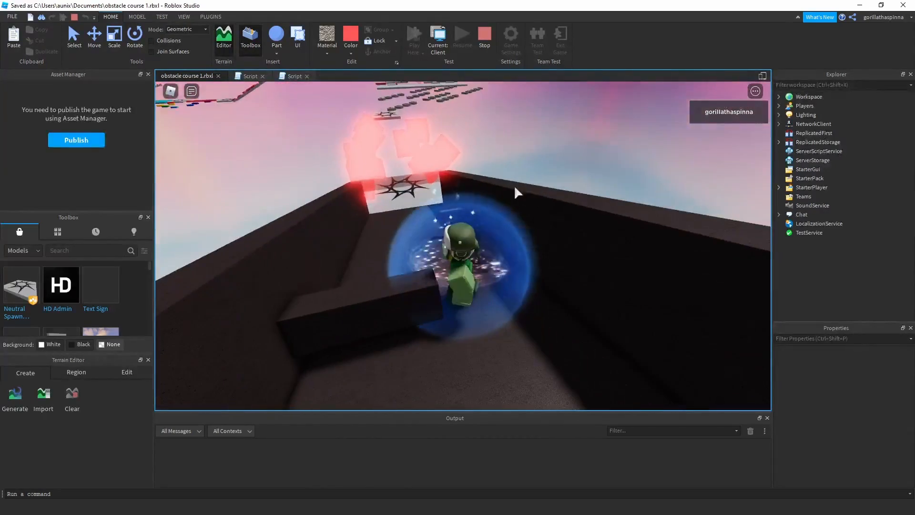
right_click_drag(458, 201, 457, 201)
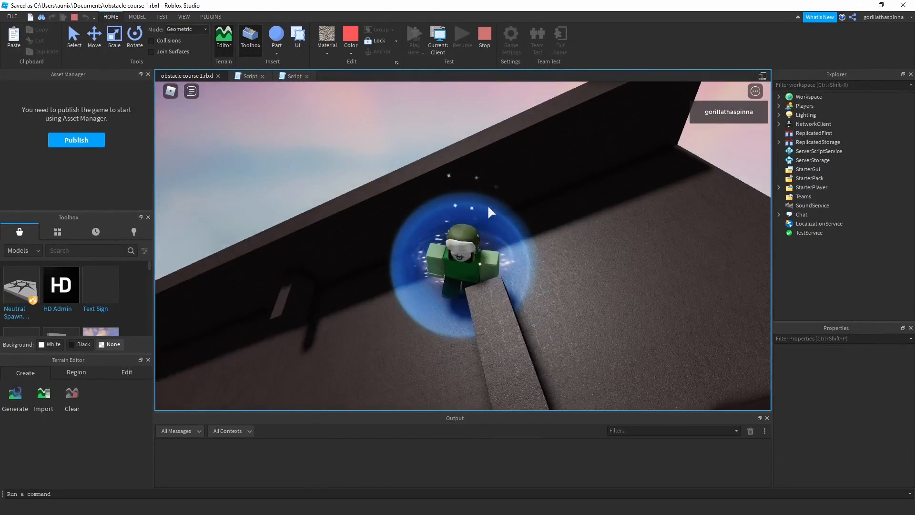
right_click_drag(510, 220, 509, 219)
Run and jump the character onward through the meatball ramp level, and end the playtest.
key("s")
key("w")
key("s")
key("w")
key("space")
key("w")
key("w")
key("w")
key("w")
key("space")
key("w")
key("space")
key("w")
key("space")
key("w")
key("space")
key("shift+F5")
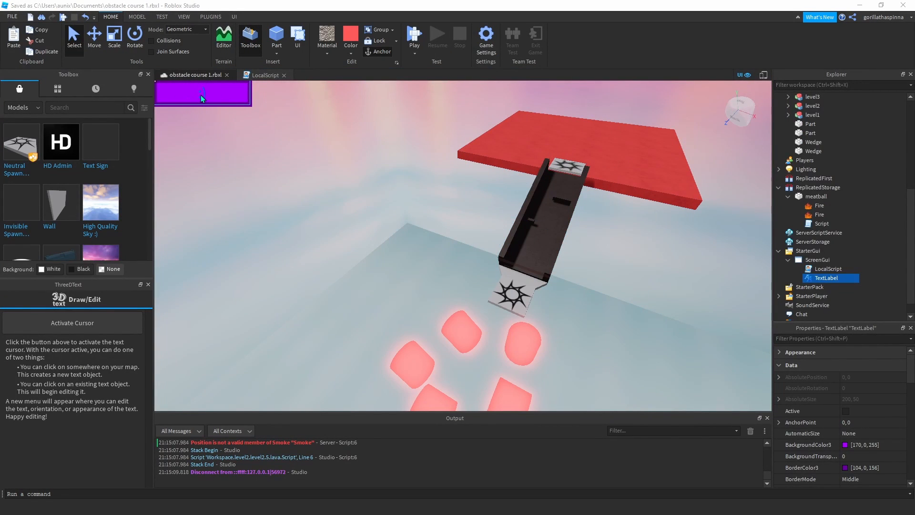
Inspect the large red platform at the end of the meatball ramp and the surrounding course.
key("d")
key("e")
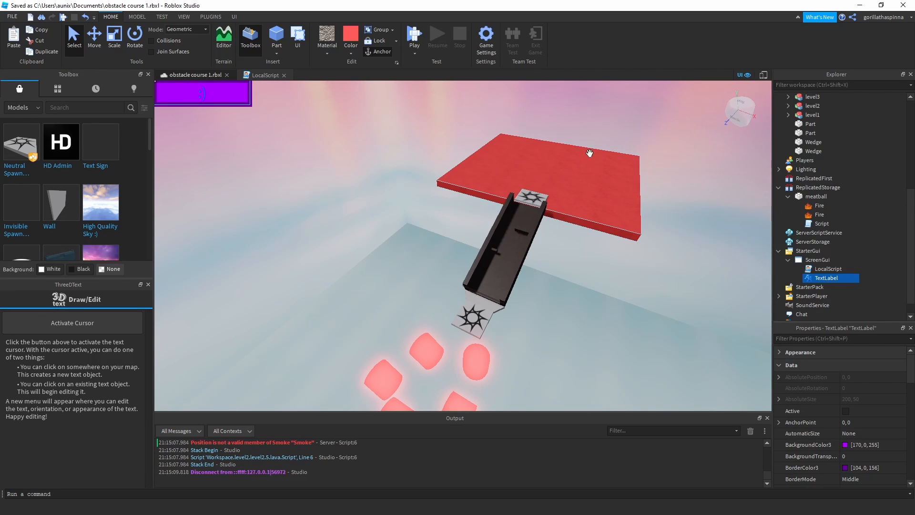
middle_click_drag(571, 205, 521, 214)
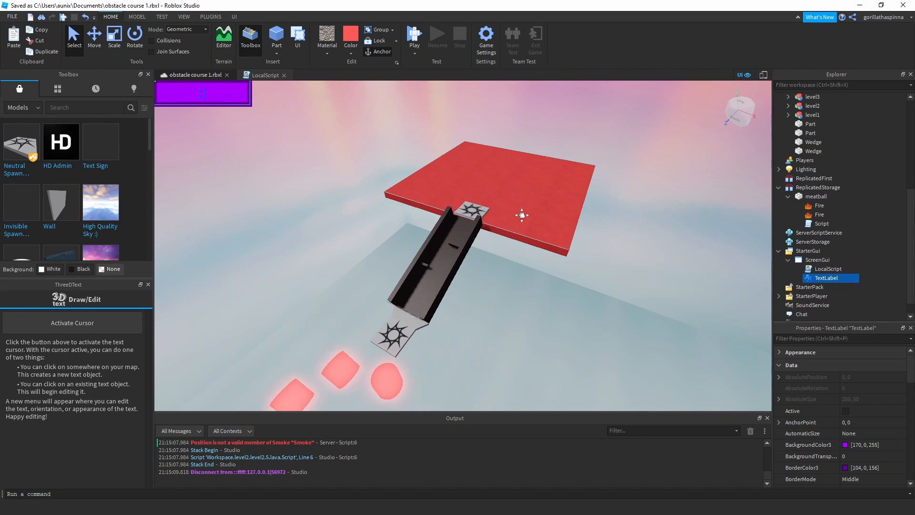
scroll(502, 286, "down", 3)
middle_click_drag(503, 290, 612, 235)
scroll(521, 256, "down", 3)
middle_click_drag(465, 298, 401, 143)
middle_click_drag(591, 239, 486, 204)
middle_click_drag(415, 155, 467, 185)
Start a playtest and jump the character across the coloured blocks of the first level to the next checkpoint pad.
left_click(414, 34)
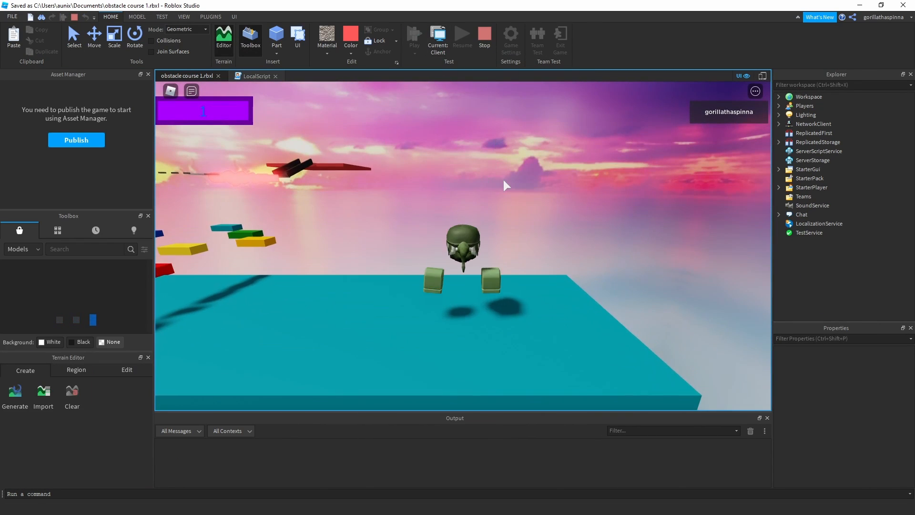
key("w")
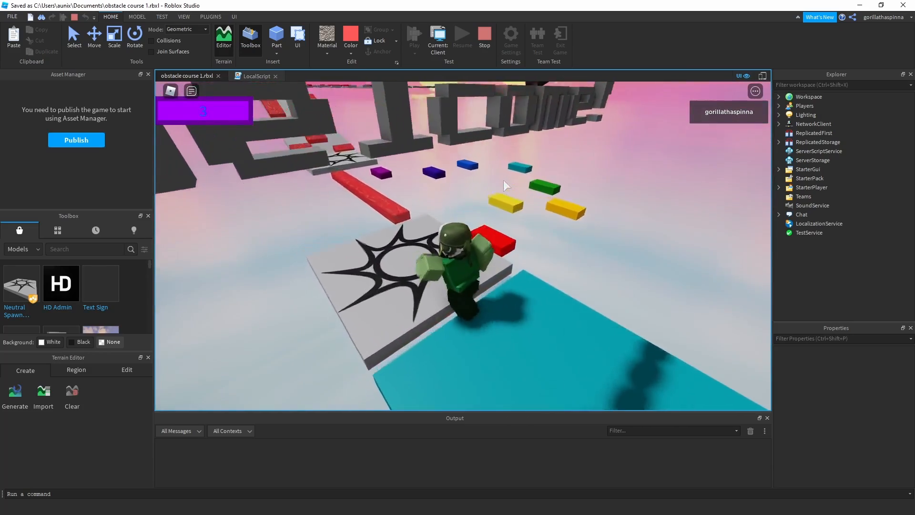
key("space")
key("w")
key("space")
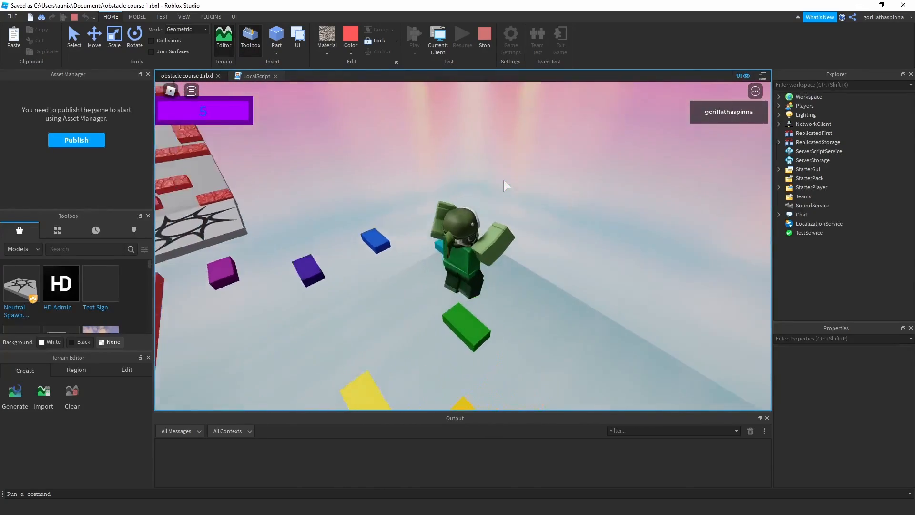
key("w")
key("space")
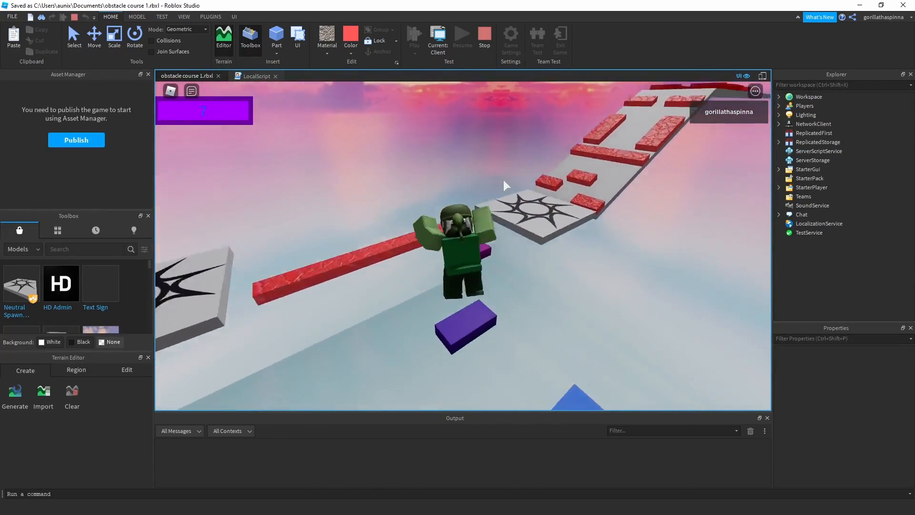
key("w")
key("space")
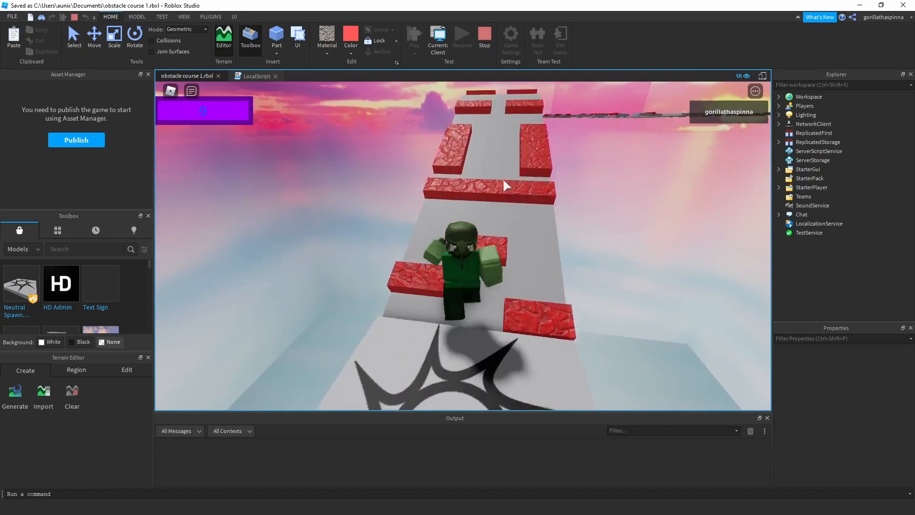
Run and jump the character over the red lava blocks on the sloped walkway toward the following checkpoint.
key("w")
key("space")
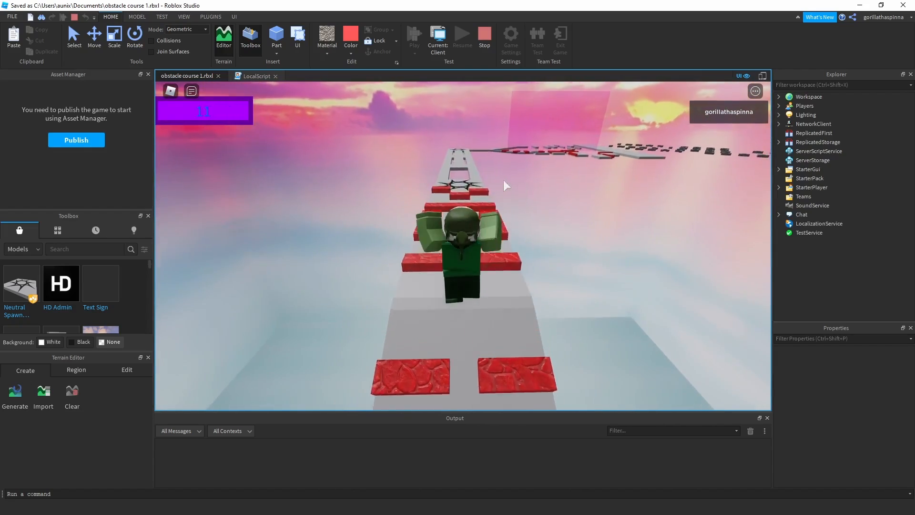
key("w")
key("space")
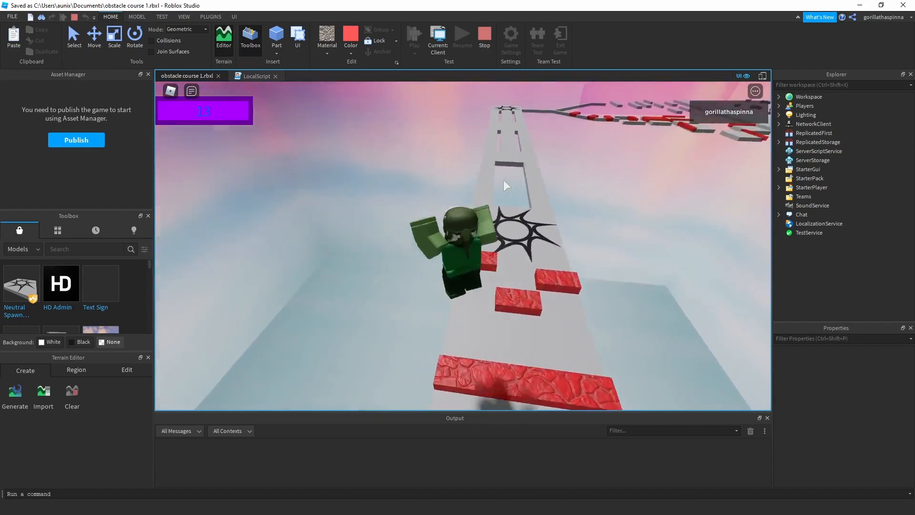
Walk the character along the grey 3D-text walkway and take the lava-free branch of the fork to the floating bars.
key("w")
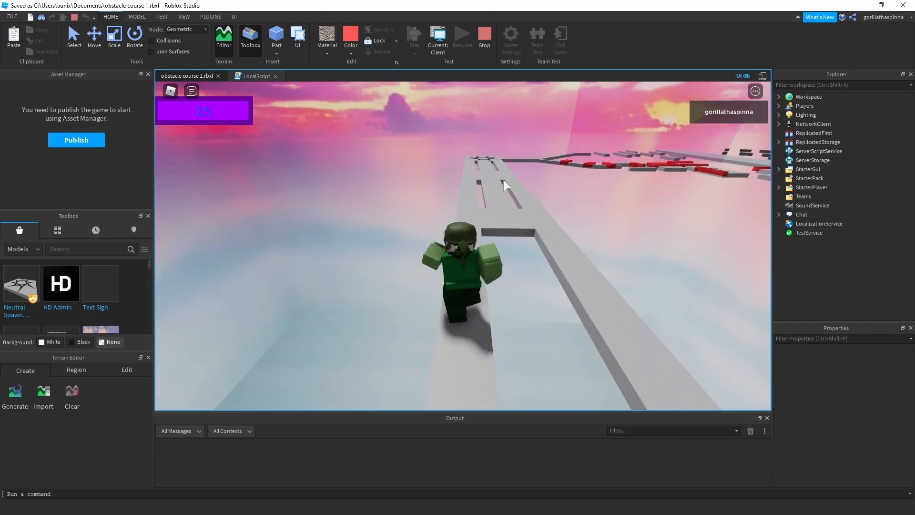
key("w")
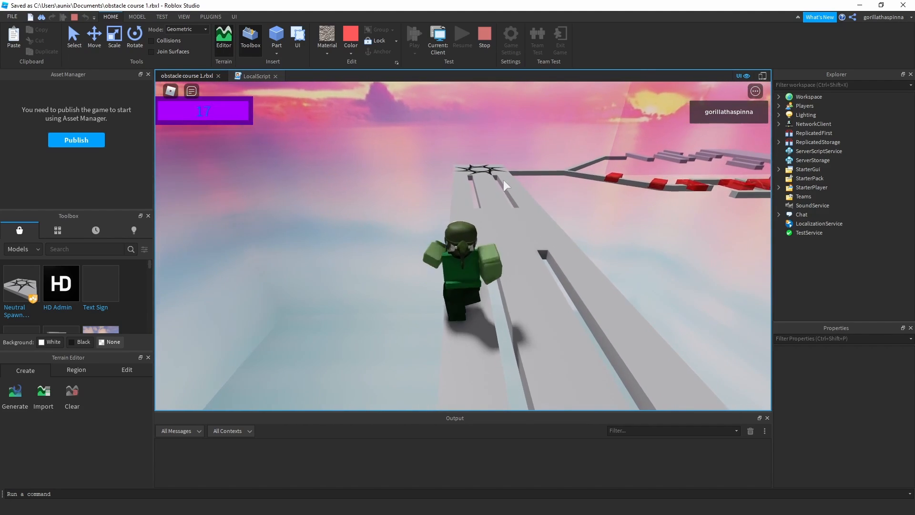
key("w")
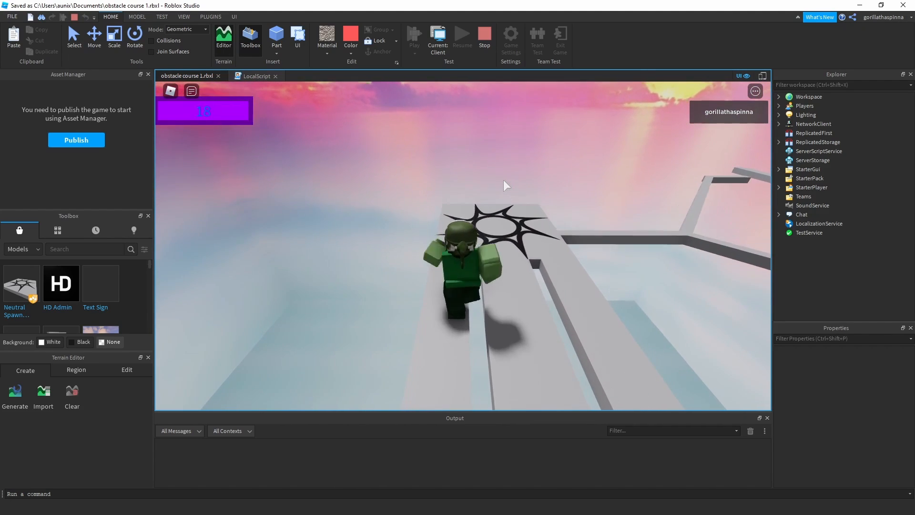
key("w")
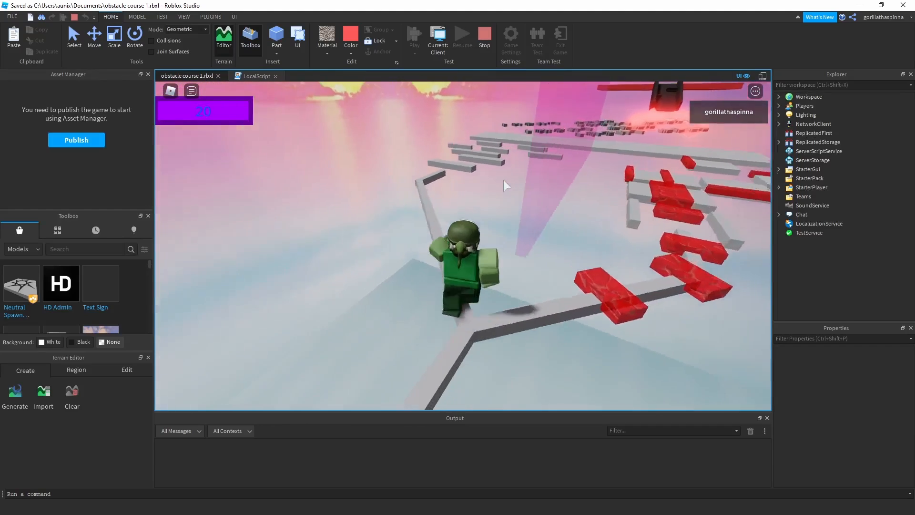
key("w")
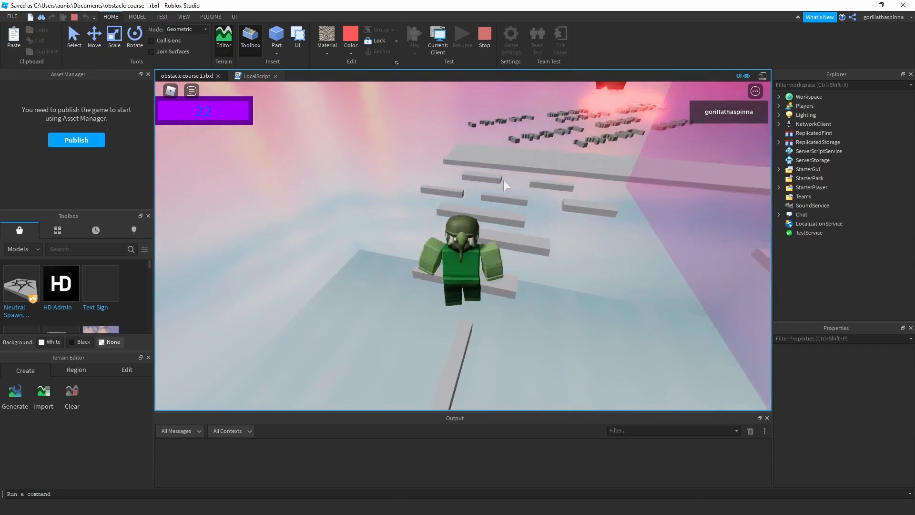
key("w")
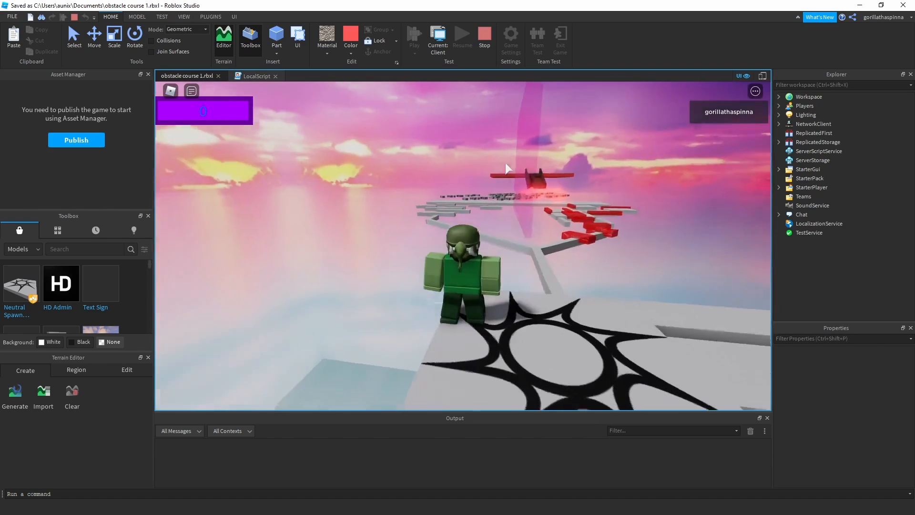
Retry the forked beam section from the checkpoint at the end of the walkway, running and jumping onward.
key("w")
right_click_drag(506, 163, 505, 162)
key("w")
key("space")
key("space")
key("w")
key("space")
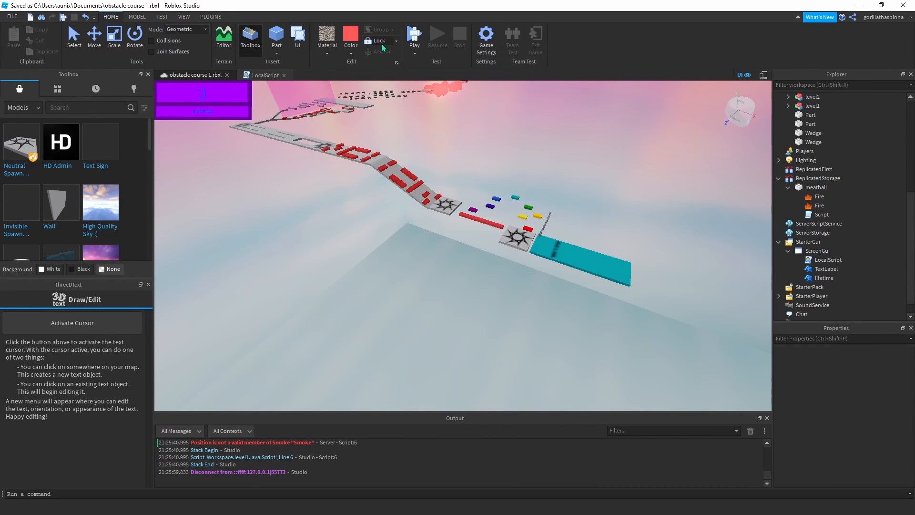
Start a new playtest with the added lifetime label and jump the character across the coloured blocks.
left_click(415, 34)
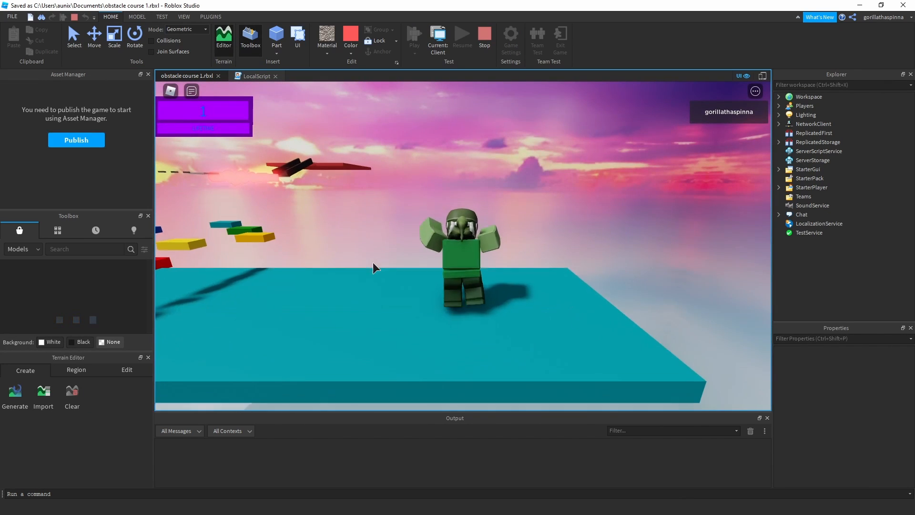
right_click_drag(627, 153, 627, 153)
key("w")
key("w")
key("space")
key("space")
key("w")
key("space")
Jump the character past the lava blocks on the slope to the checkpoint pad before the grey walkway.
key("space")
key("w")
key("space")
key("space")
key("space")
key("w")
key("space")
key("w")
key("space")
key("w")
key("space")
key("space")
Run the character over the grey walkway and the lava-free fork branch onto the floating bars, and end the playtest.
key("w")
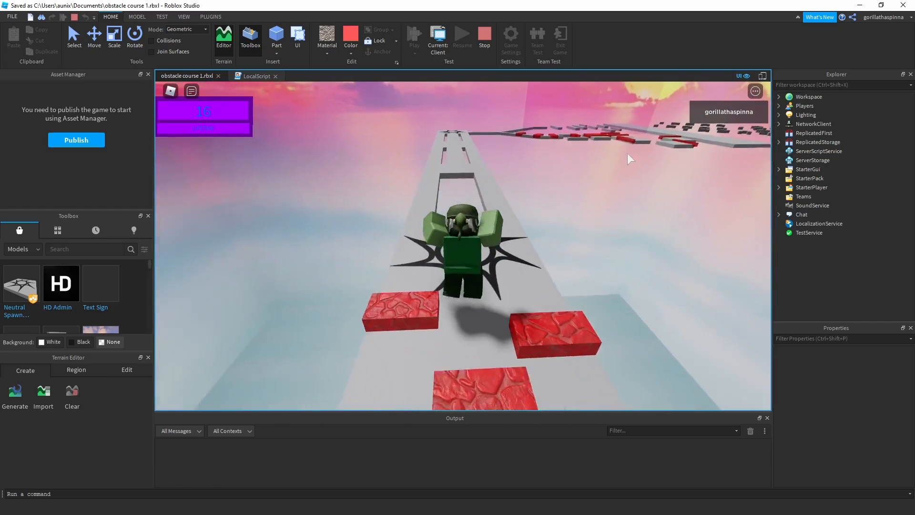
key("w")
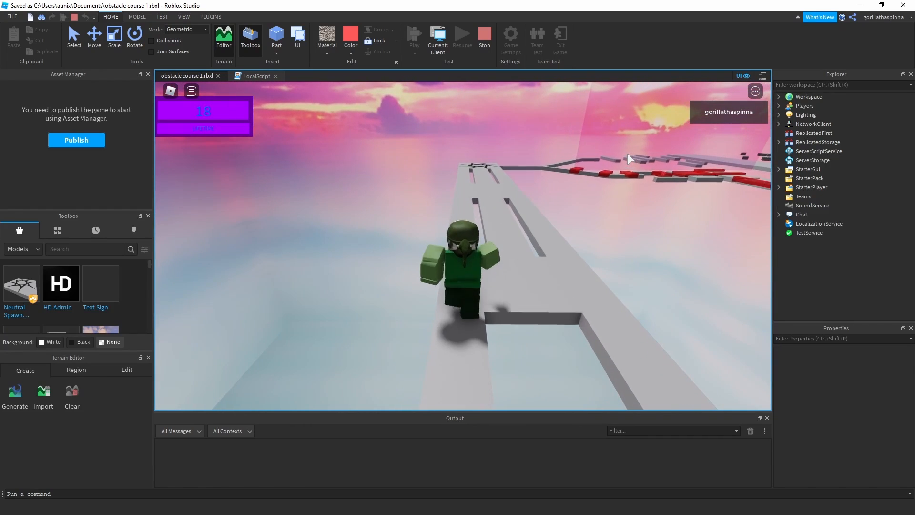
key("w")
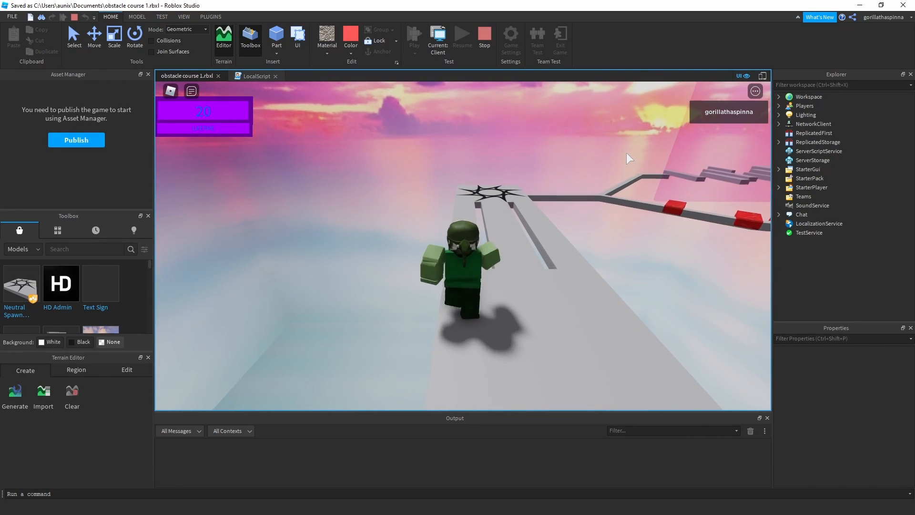
key("w")
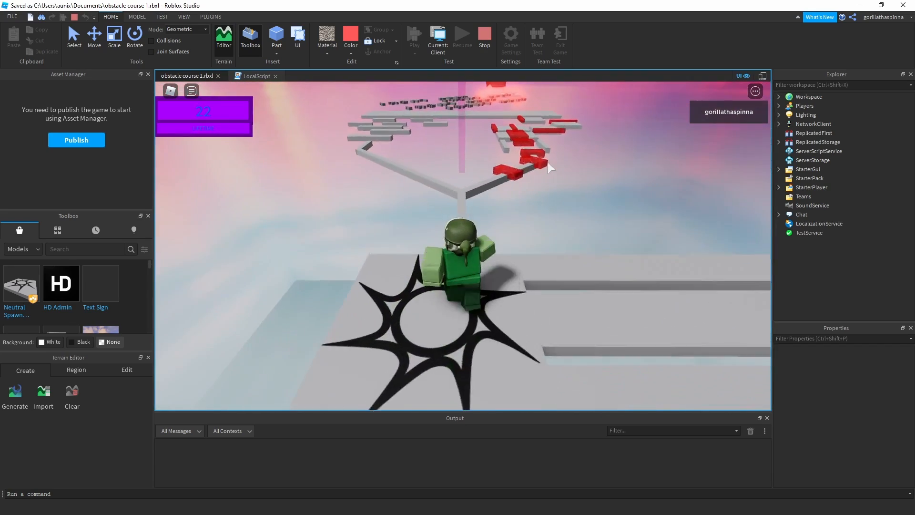
key("w")
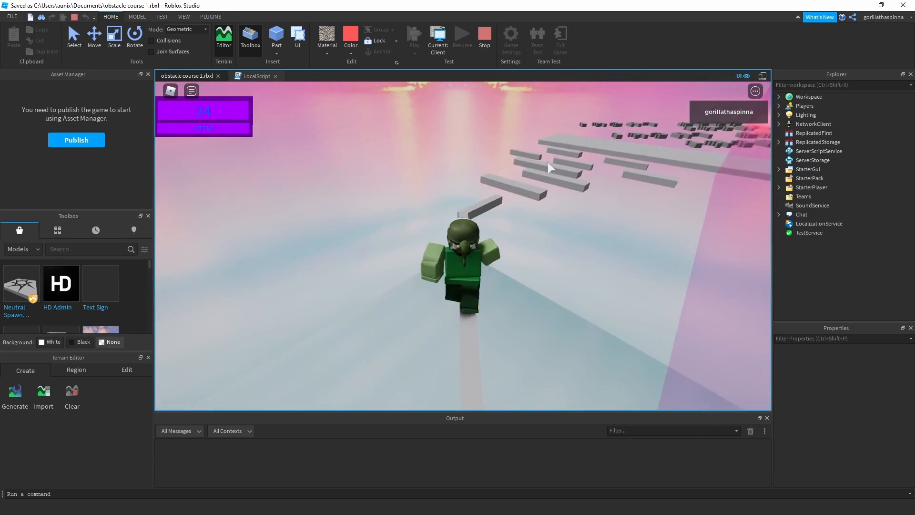
key("w")
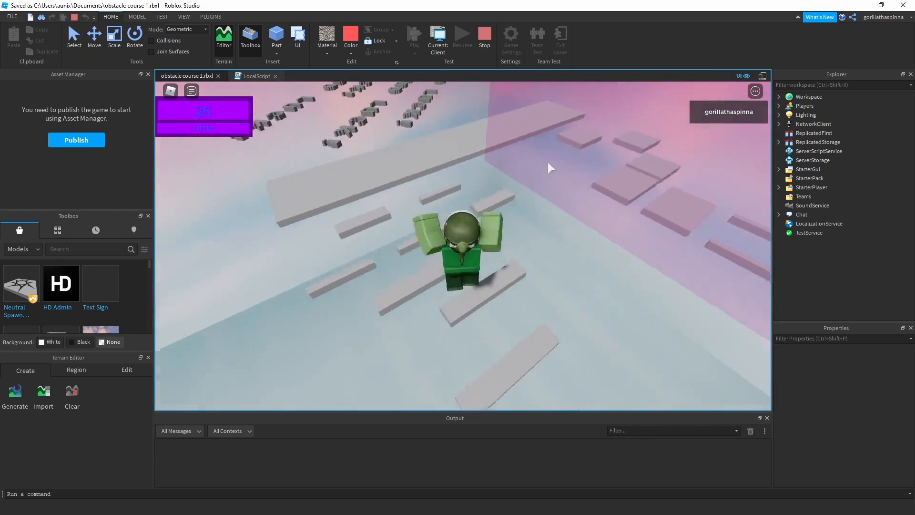
key("s")
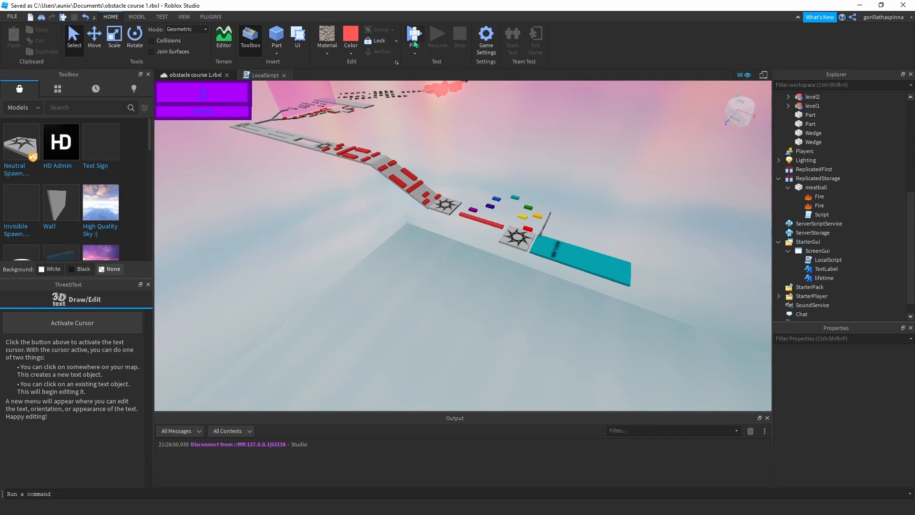
Restart the playtest and take the character through the coloured blocks and lava slope onto the grey walkway.
key("F5")
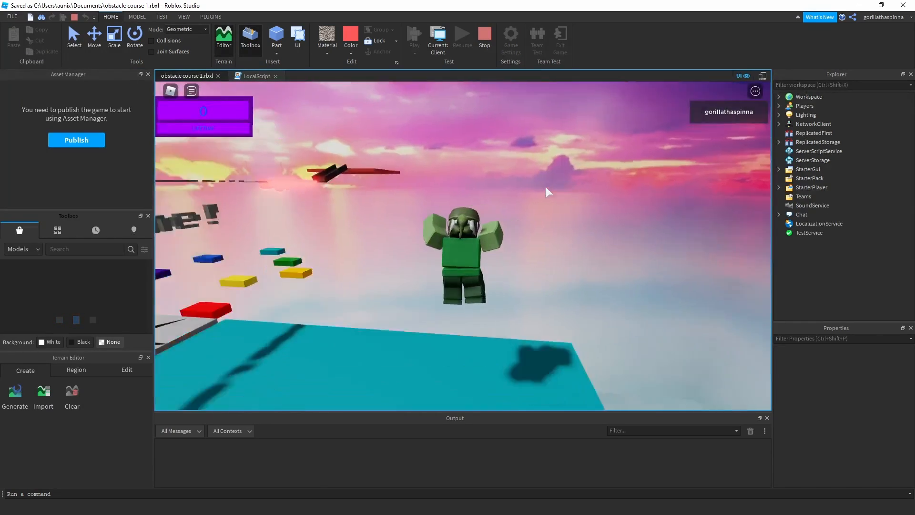
key("w")
right_click_drag(546, 186, 546, 187)
key("space")
key("space")
key("space")
key("space")
key("space")
key("space")
key("space")
key("space")
key("space")
key("space")
key("space")
key("space")
key("space")
key("space")
key("space")
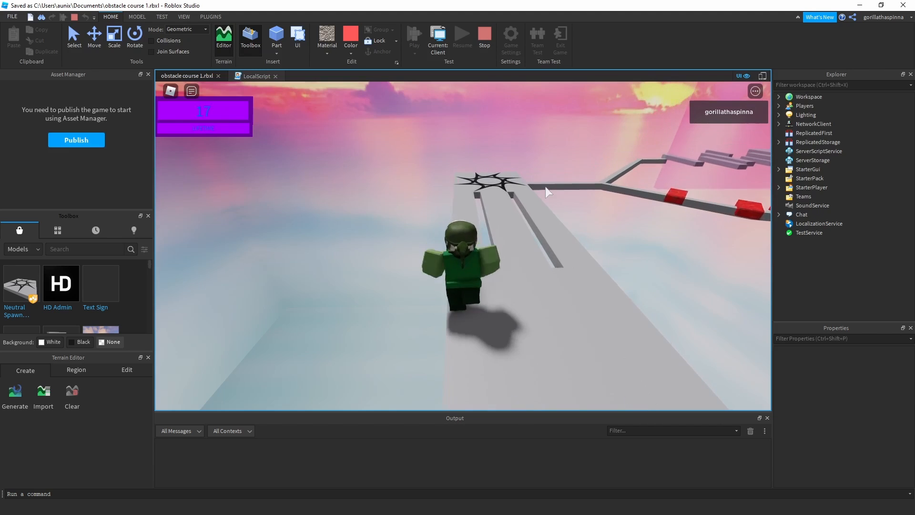
Run and jump the character from the grey walkway across the remaining platforms to the checkpoint below the meatball ramp.
right_click_drag(545, 187, 546, 187)
key("space")
key("space")
key("space")
key("space")
key("space")
key("space")
key("space")
key("space")
key("space")
key("space")
key("space")
key("space")
key("space")
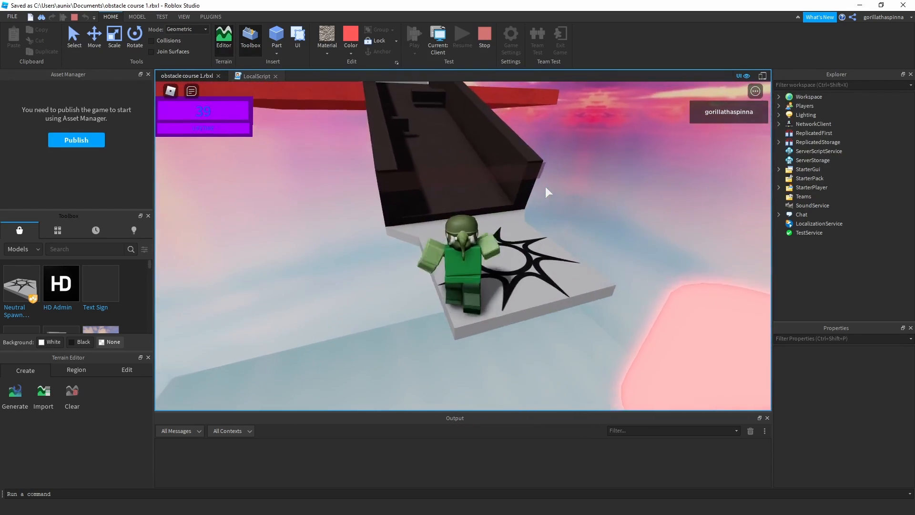
Run the character up the walled ramp past the burning meatballs to the checkpoint on the large red platform.
key("w")
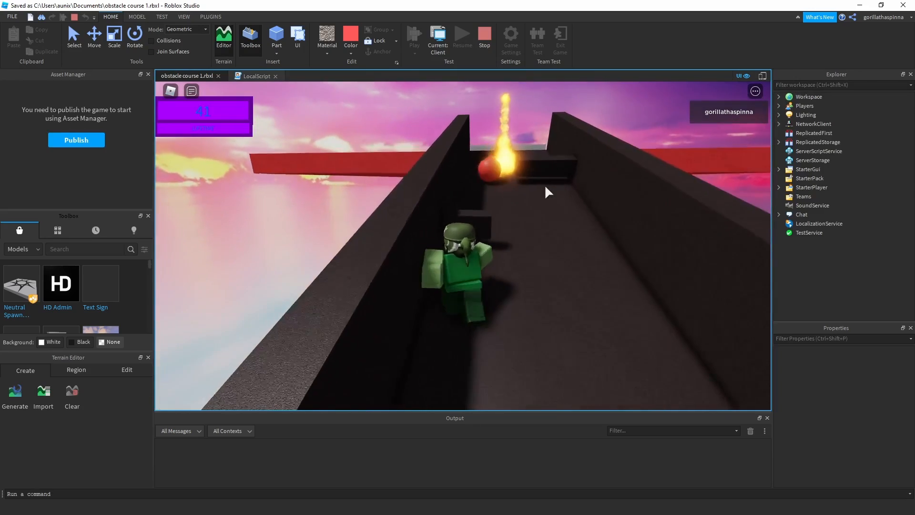
key("w")
right_click_drag(546, 186, 545, 187)
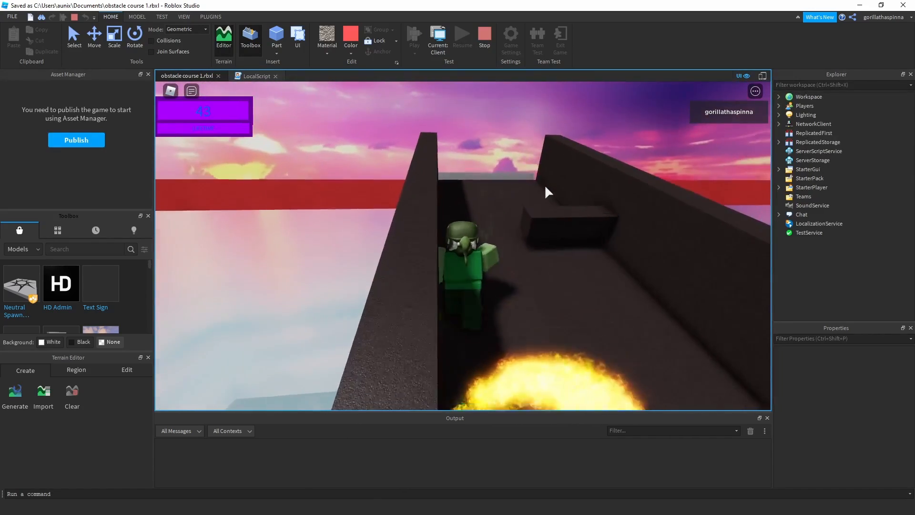
key("w")
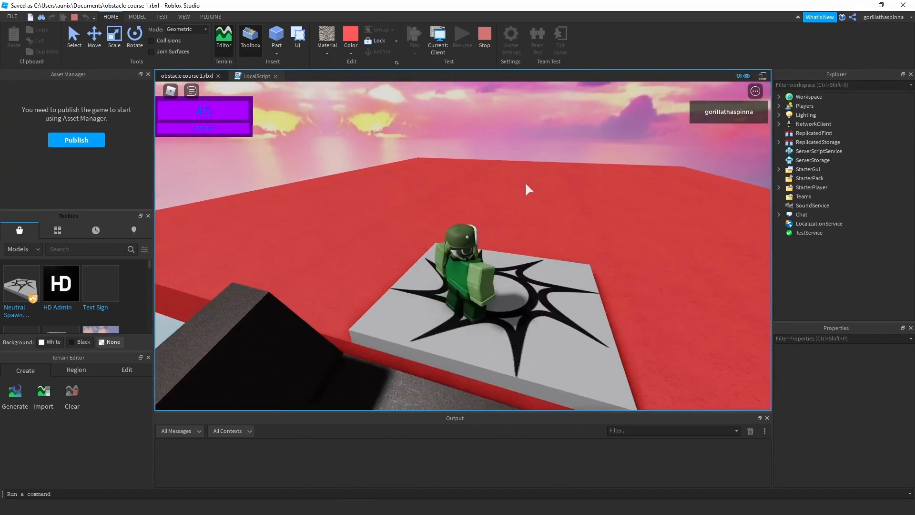
Look around from the red platform's checkpoint to examine the platform, the ramp and the completed course.
right_click_drag(626, 195, 580, 209)
scroll(586, 211, "up", 3)
scroll(587, 206, "up", 2)
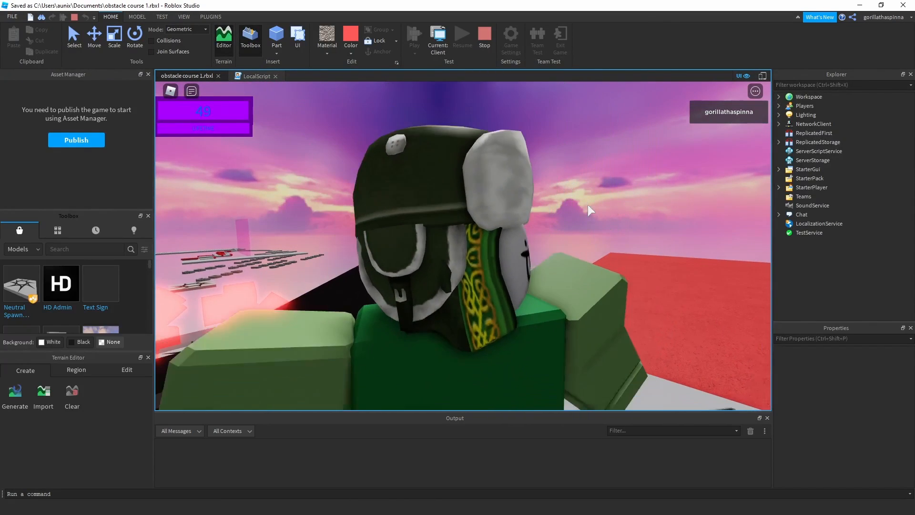
scroll(589, 206, "down", 5)
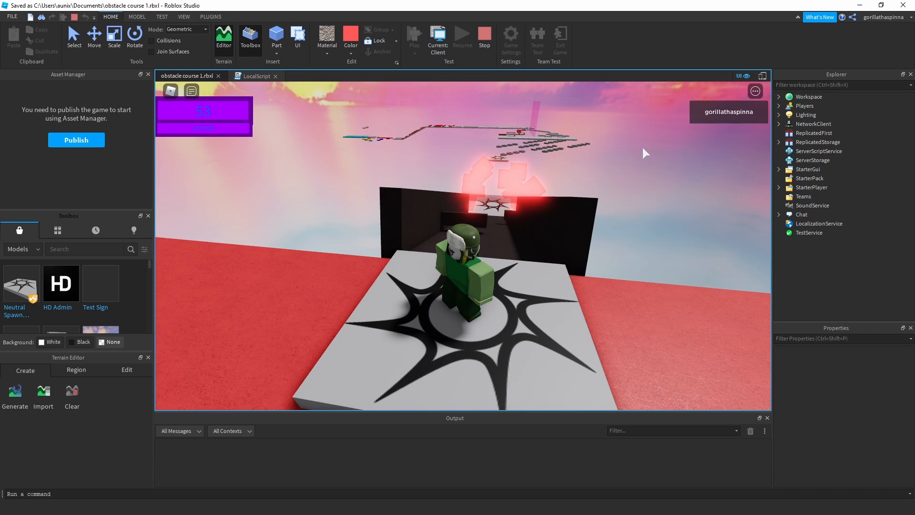
scroll(639, 145, "down", 5)
mouse_move(588, 144)
right_mouse_down()
mouse_move(572, 169)
mouse_move(556, 153)
mouse_move(632, 167)
mouse_move(644, 114)
mouse_move(589, 140)
right_mouse_up()
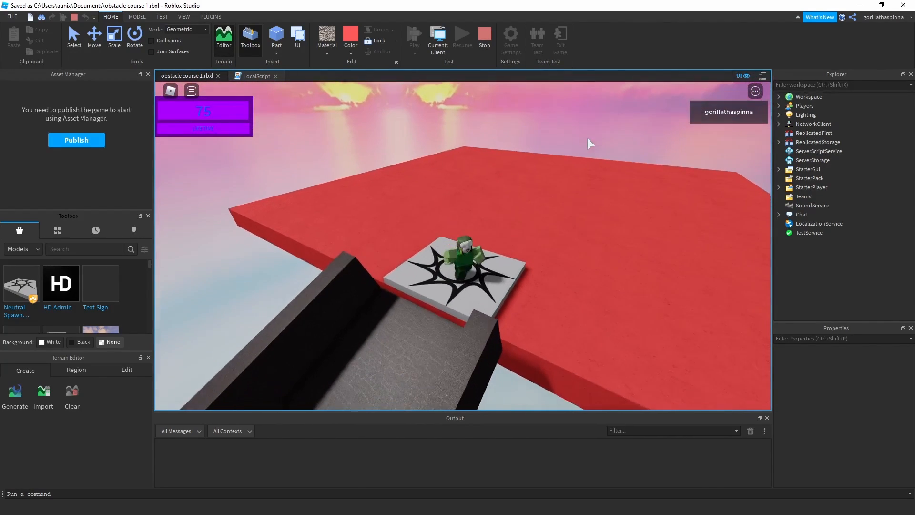
right_click_drag(478, 145, 459, 135)
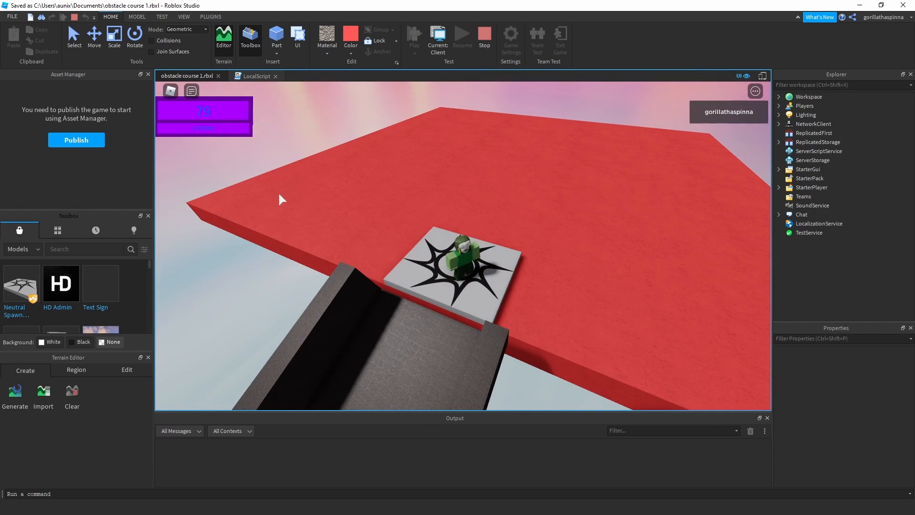
right_click_drag(539, 117, 654, 149)
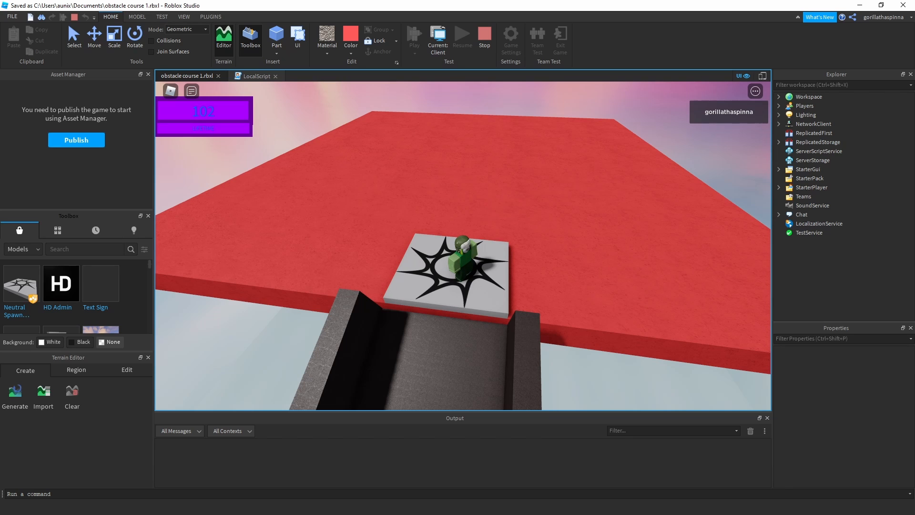
Examine the character up close on the final checkpoint pad and the surrounding red platform.
scroll(602, 212, "up", 3)
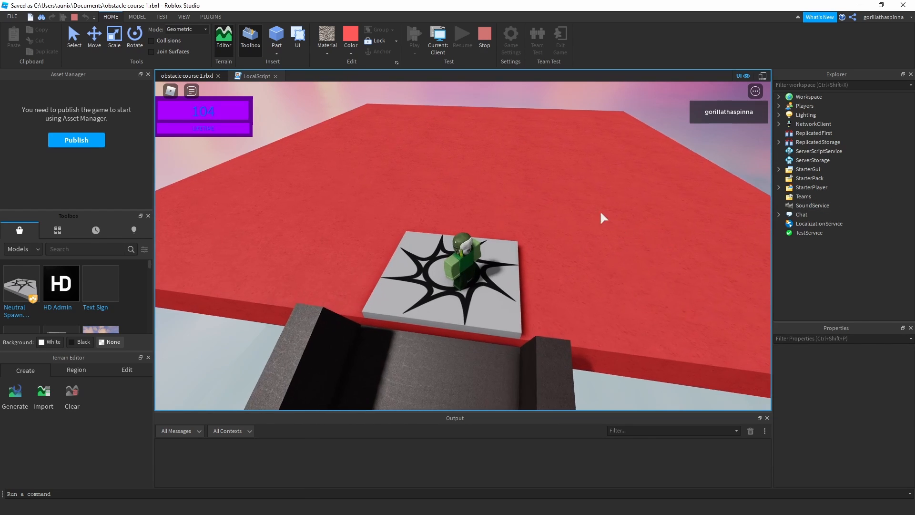
right_click_drag(561, 191, 559, 210)
scroll(559, 210, "up", 1)
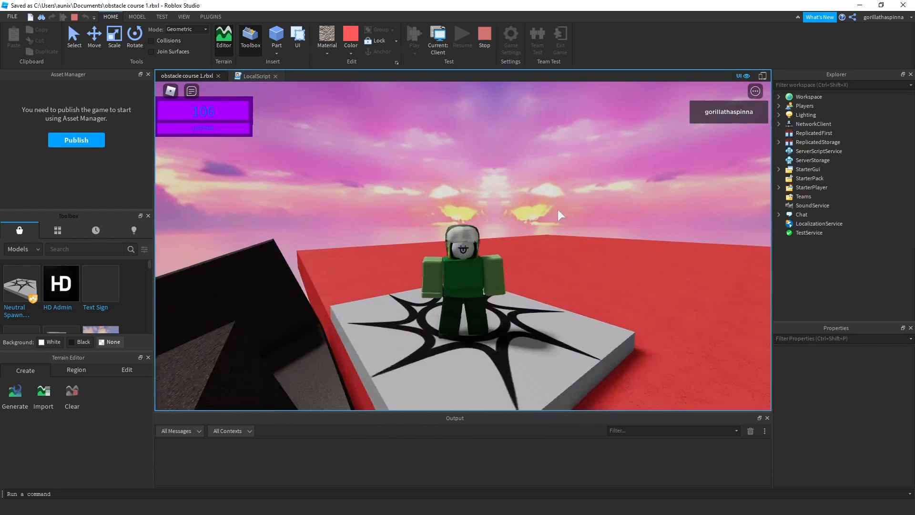
scroll(557, 209, "up", 3)
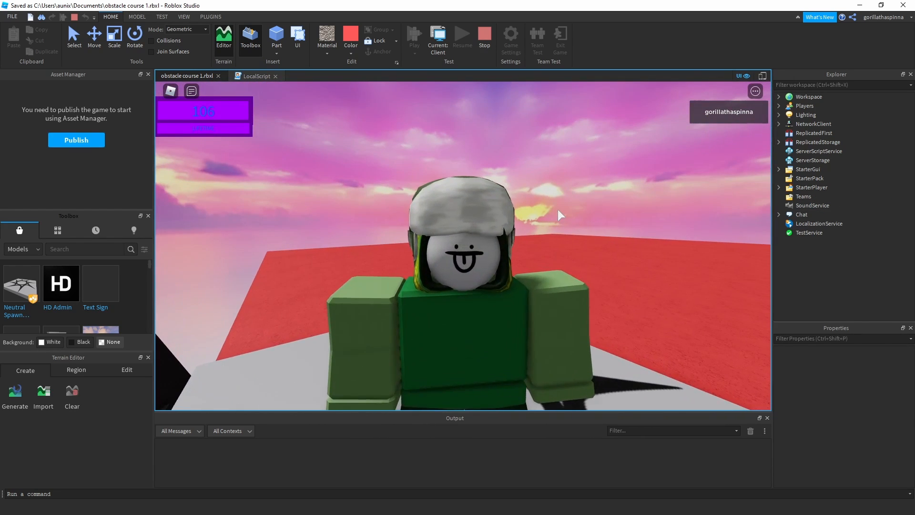
scroll(558, 209, "up", 3)
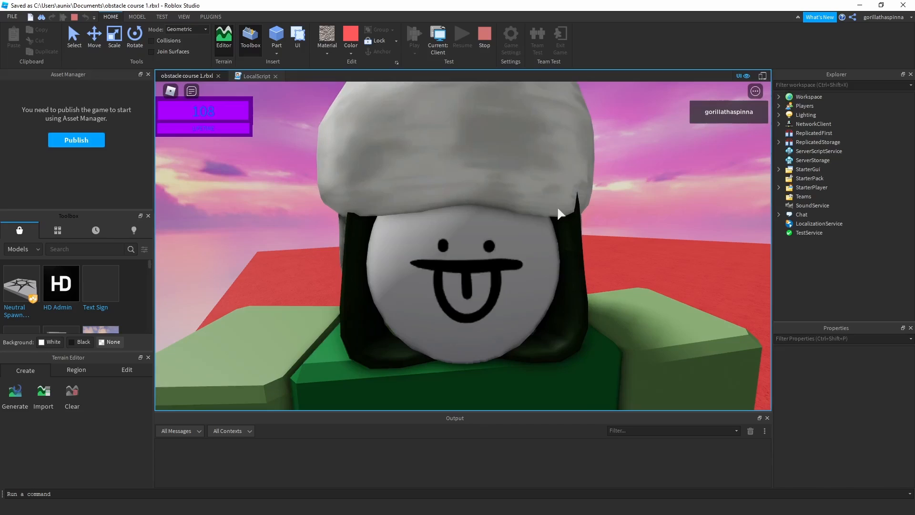
scroll(558, 210, "down", 3)
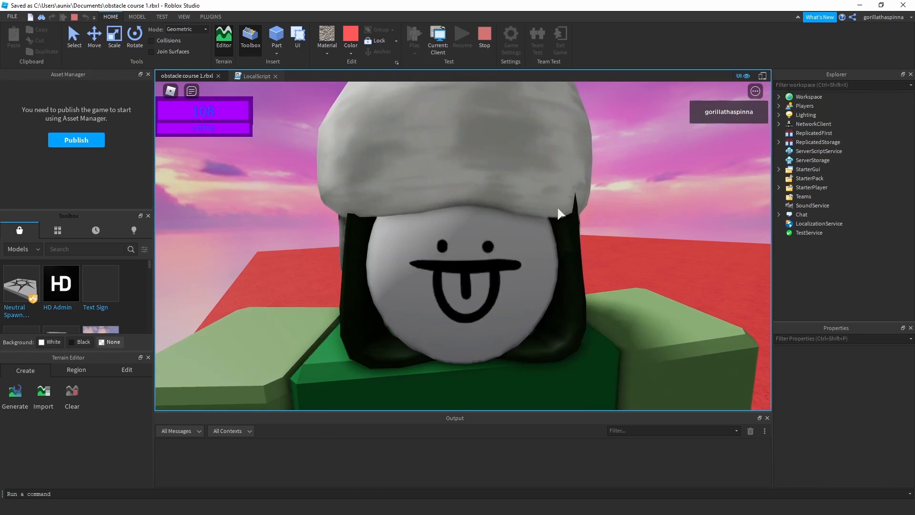
right_click_drag(558, 208, 361, 186)
scroll(557, 206, "down", 2)
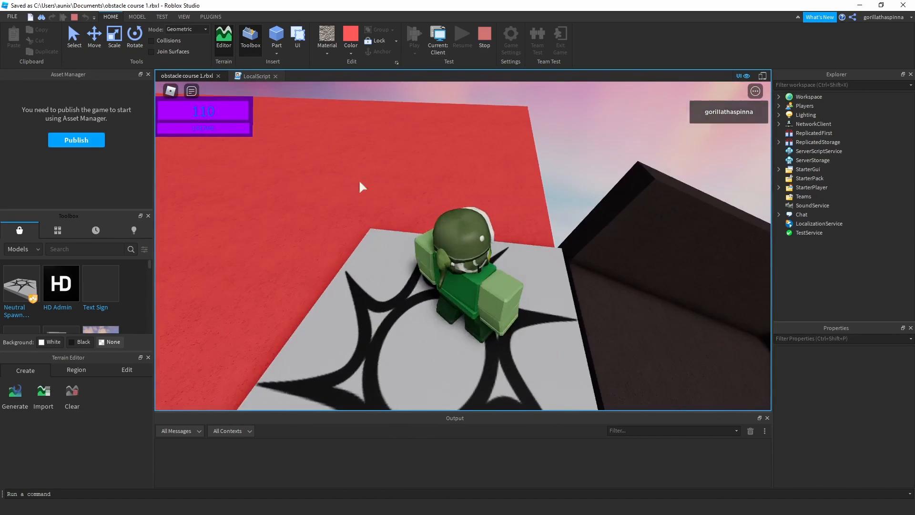